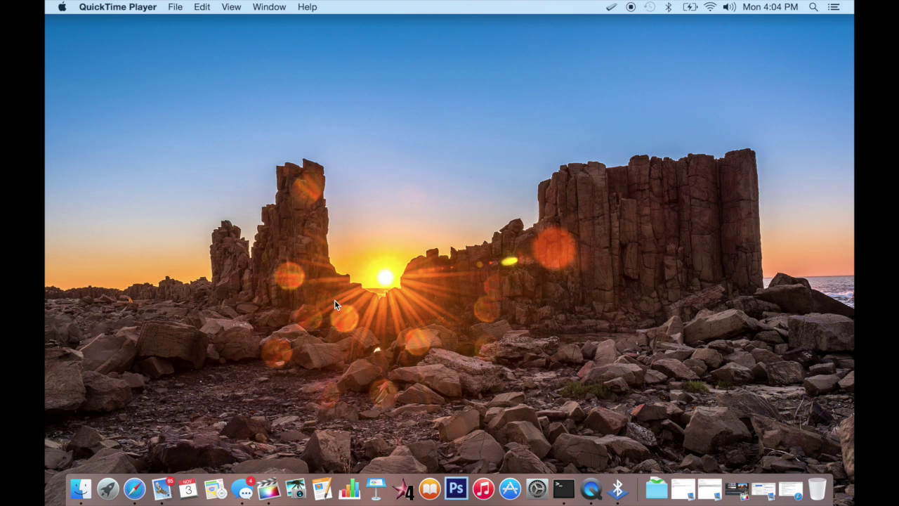
# Paste the Homebrew 'ruby -e' curl install command at a fresh Terminal prompt.
pyautogui.click(564, 488)
pyautogui.write('ruby -e "$(curl -fsSL https://raw.githubusercontent.com/Homebrew/install/master/install)"')
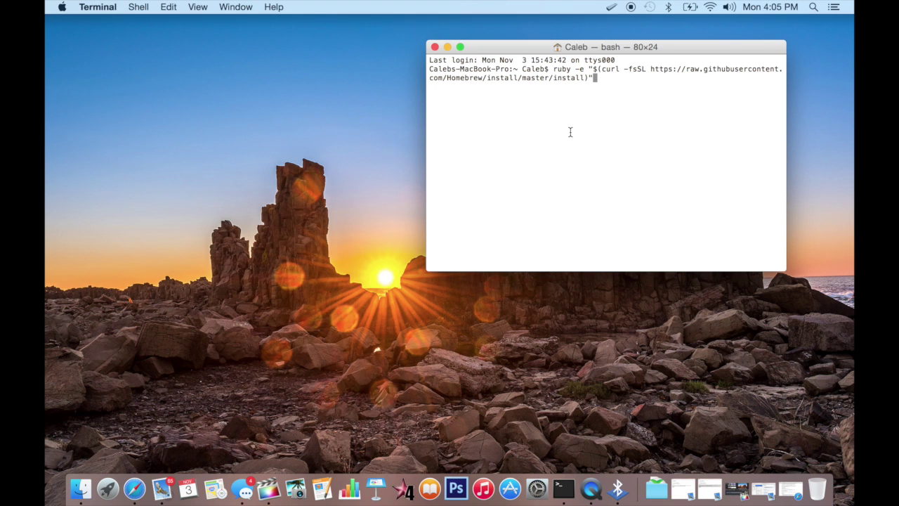
# Close Terminal, reopen it, and enter 'brew install libusb' at the new prompt.
pyautogui.click(434, 47)
pyautogui.click(564, 487)
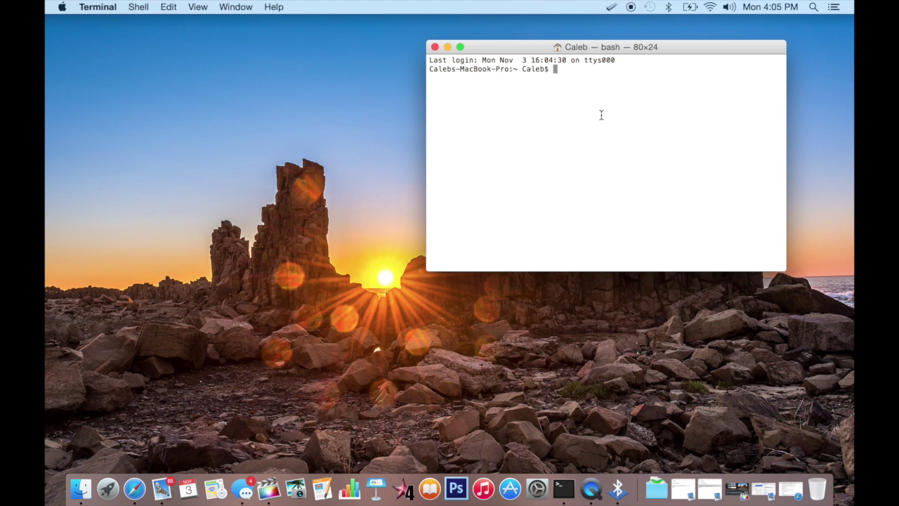
pyautogui.write('brew install libusb')
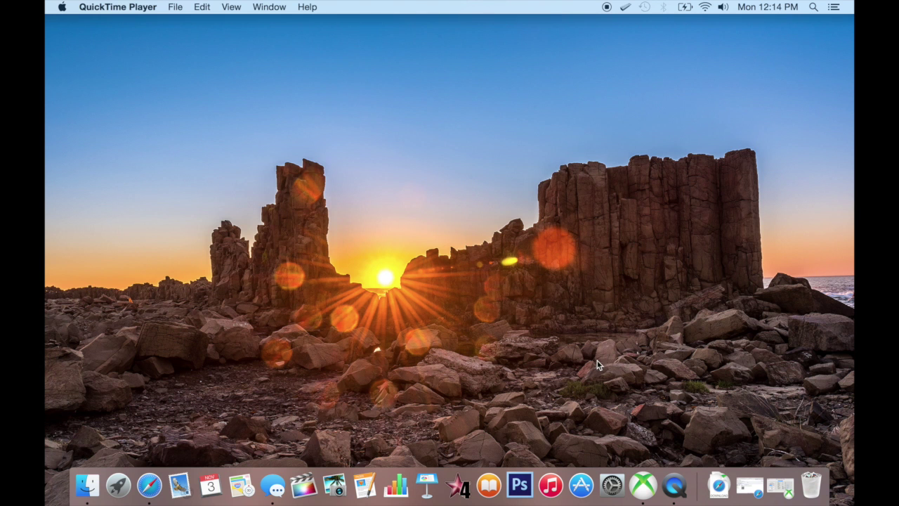
# Download the Xbox One Controller Enabler folder from Dropbox as a .zip in Safari.
pyautogui.click(750, 485)
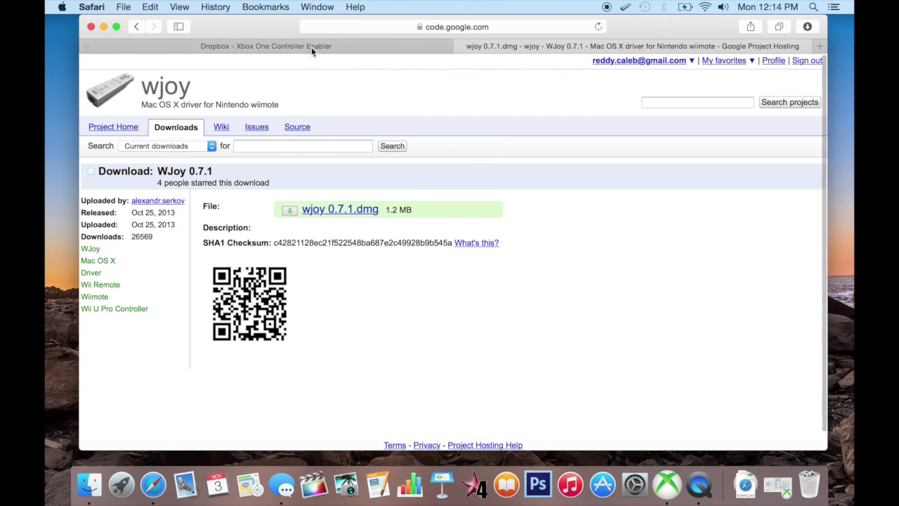
pyautogui.click(312, 47)
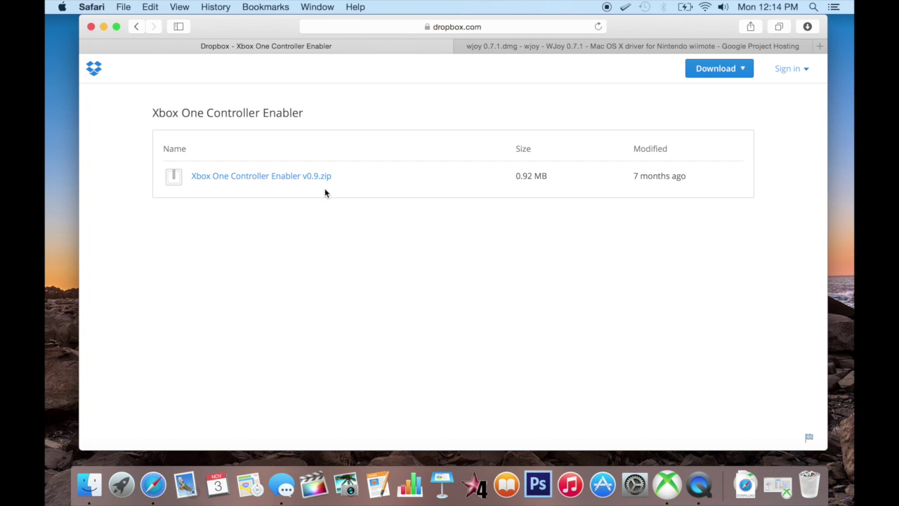
pyautogui.click(739, 70)
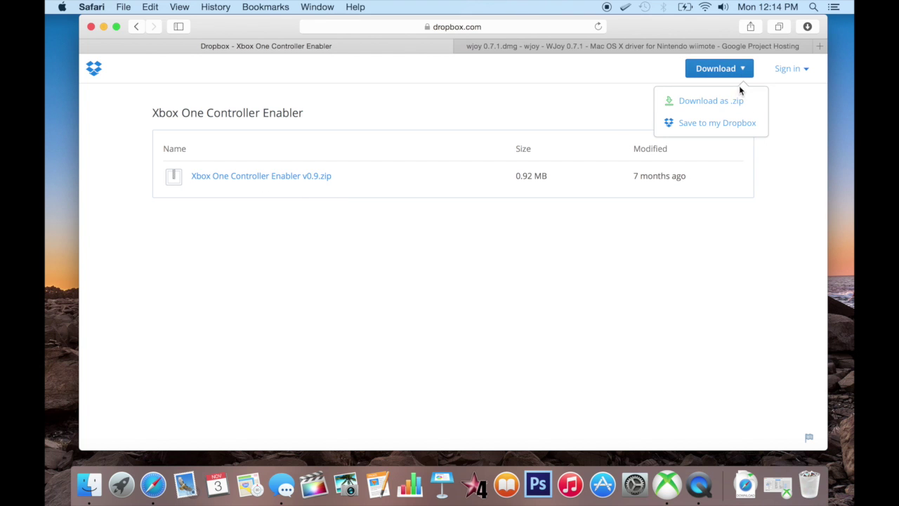
pyautogui.click(722, 110)
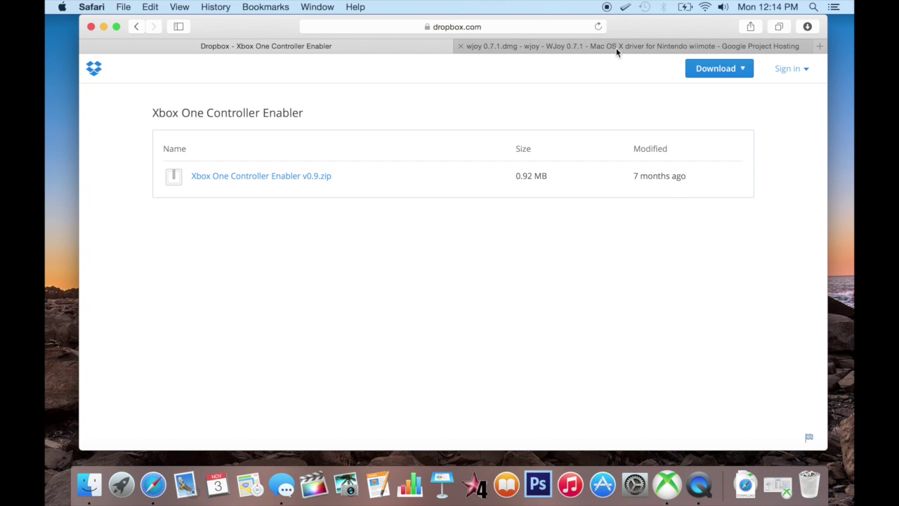
# Confirm wjoy 0.7.1.dmg is among the finished downloads, then minimize Safari.
pyautogui.click(616, 47)
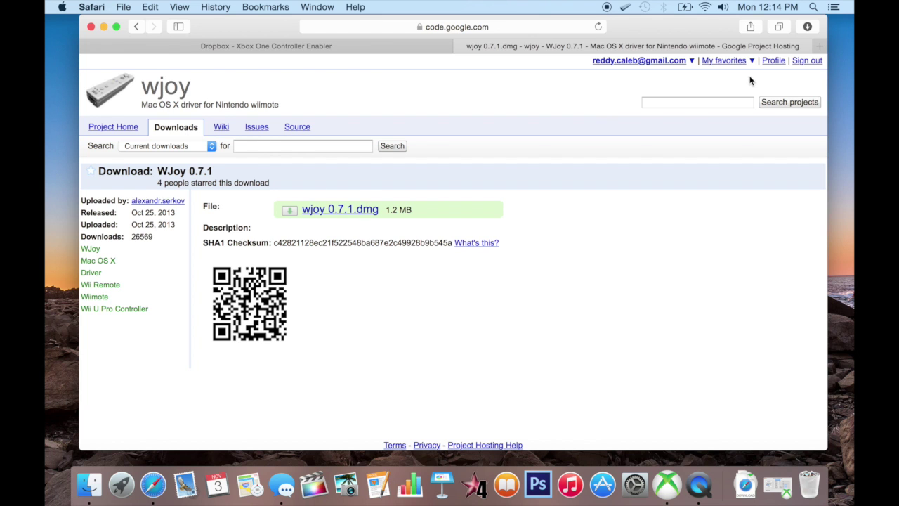
pyautogui.click(807, 26)
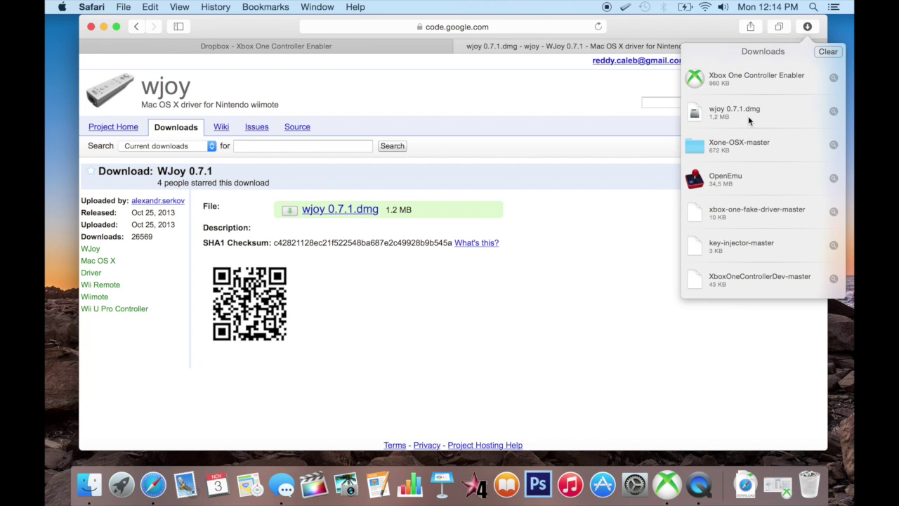
pyautogui.click(807, 26)
pyautogui.click(103, 27)
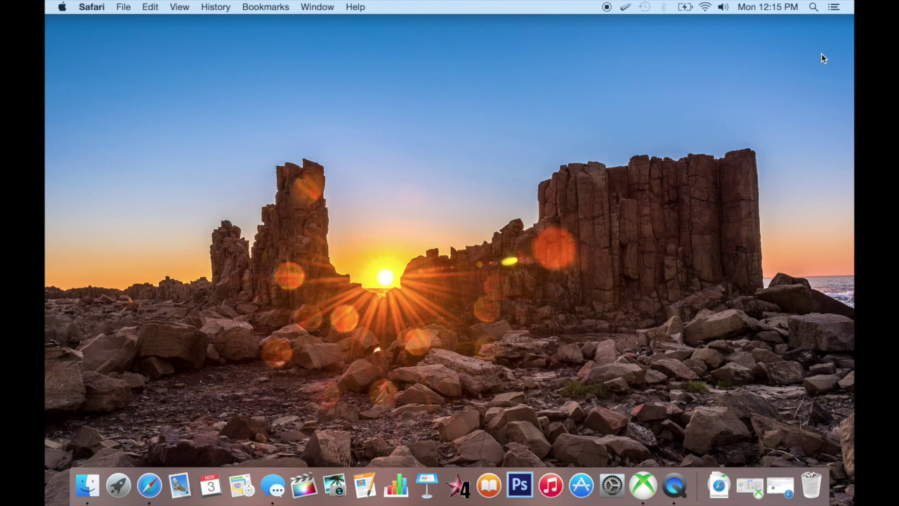
# Review the WJoy menu-bar options, then bring up the Xbox One Controller Enabler's Dock menu to quit it.
pyautogui.click(625, 8)
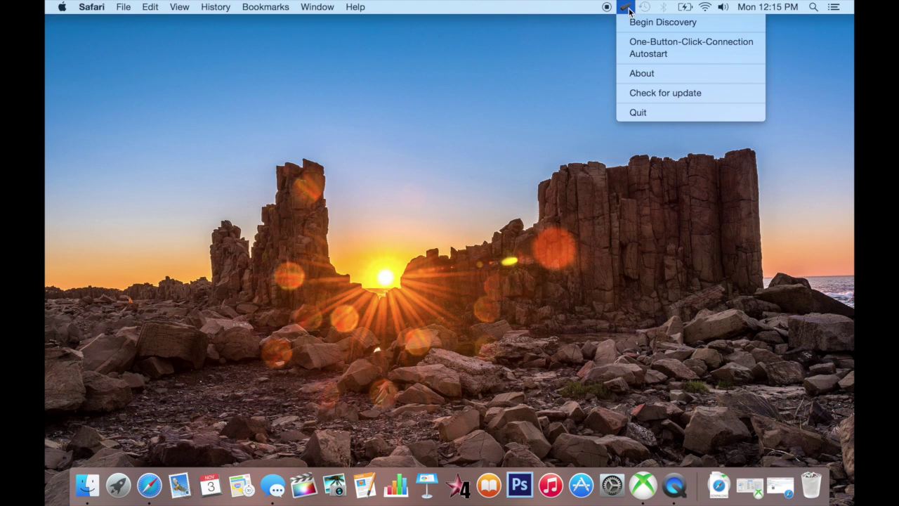
pyautogui.click(628, 11)
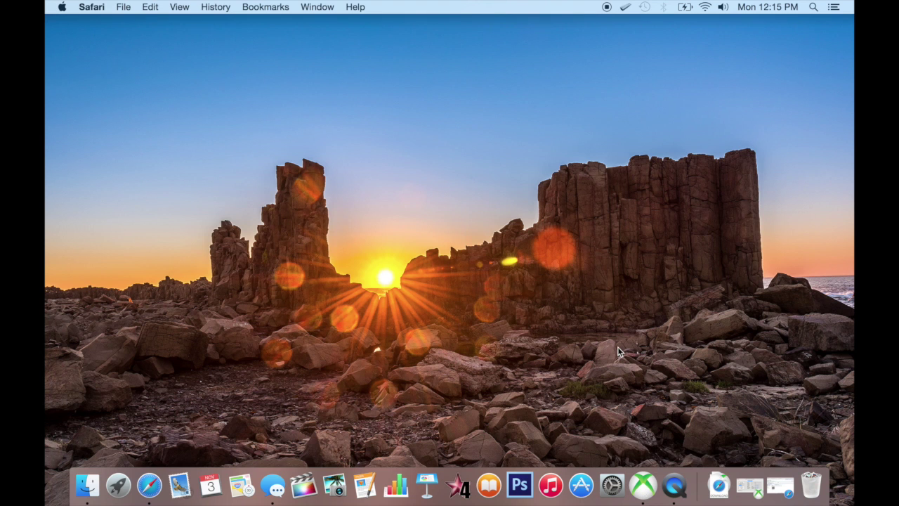
pyautogui.rightClick(636, 488)
pyautogui.click(644, 485)
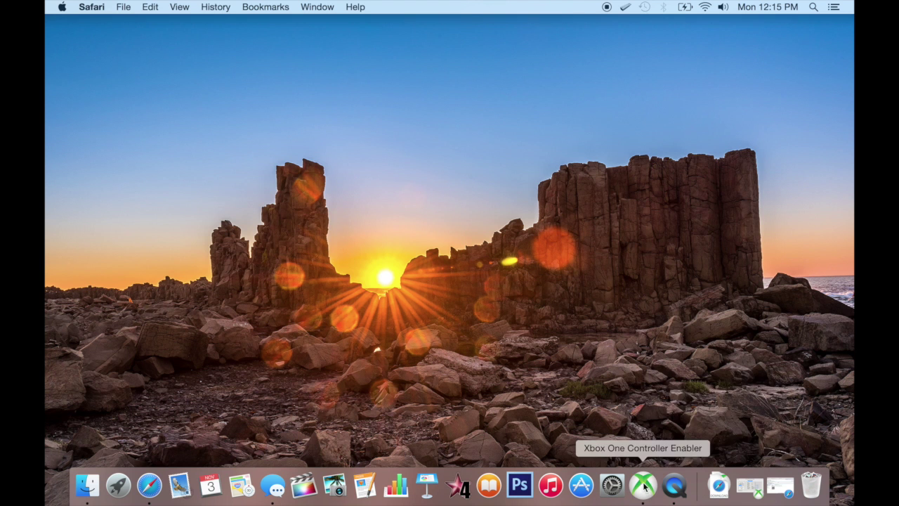
pyautogui.rightClick(644, 485)
# Quit the running enabler and relaunch Xbox One Controller Enabler from Launchpad's second page.
pyautogui.click(649, 444)
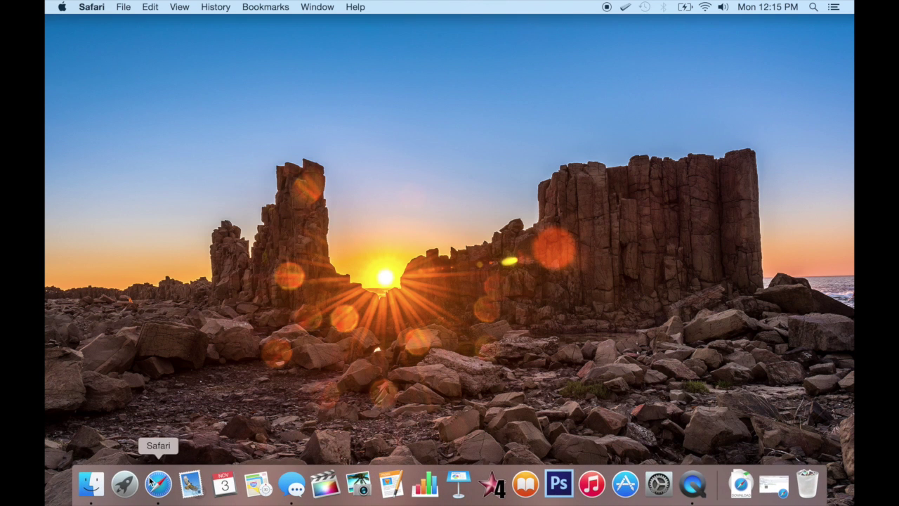
pyautogui.click(124, 484)
pyautogui.click(559, 463)
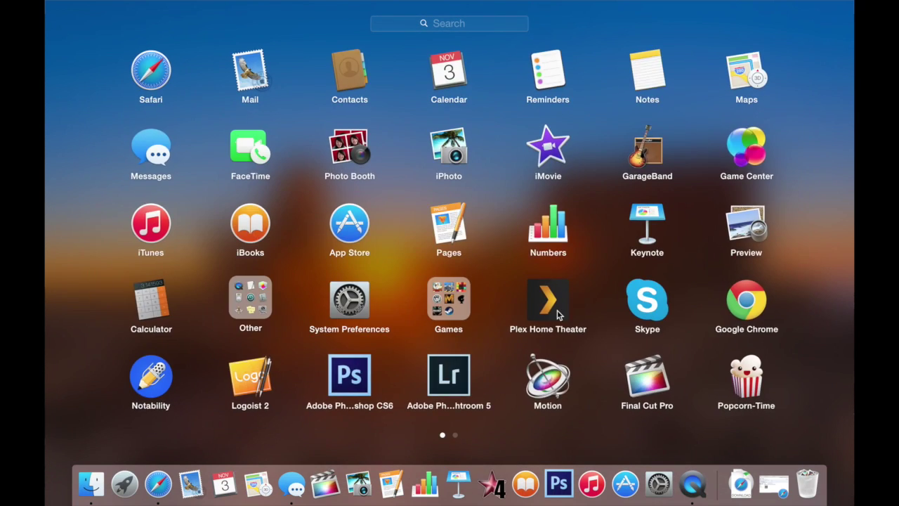
pyautogui.hscroll(3, 557, 310)
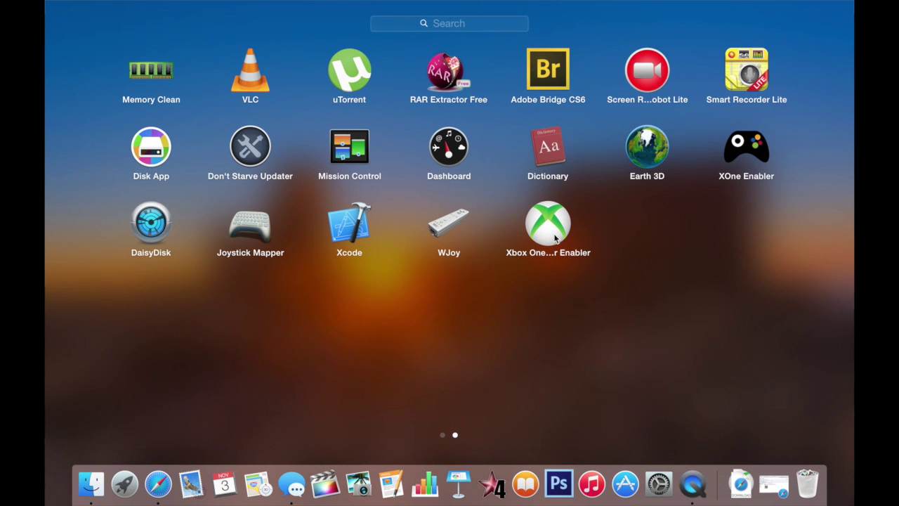
pyautogui.click(555, 238)
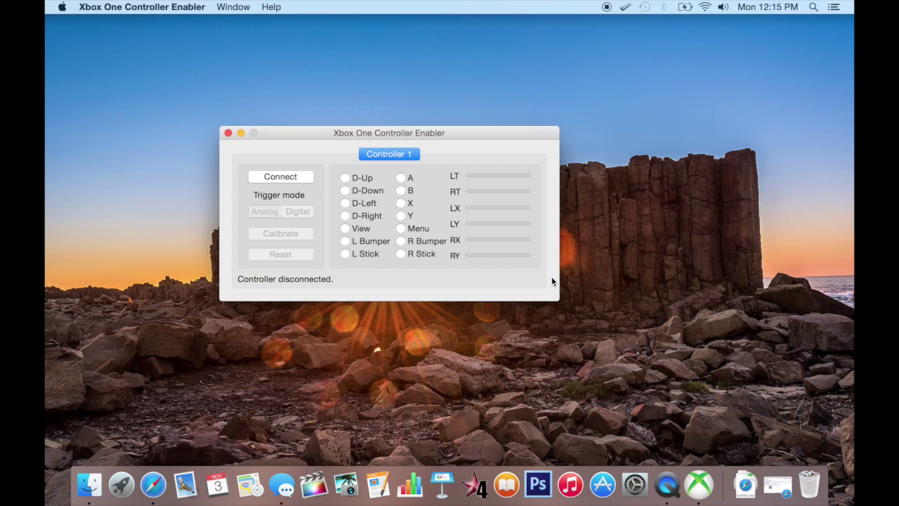
# Connect the Xbox One controller in the enabler, then minimize the enabler window.
pyautogui.click(299, 177)
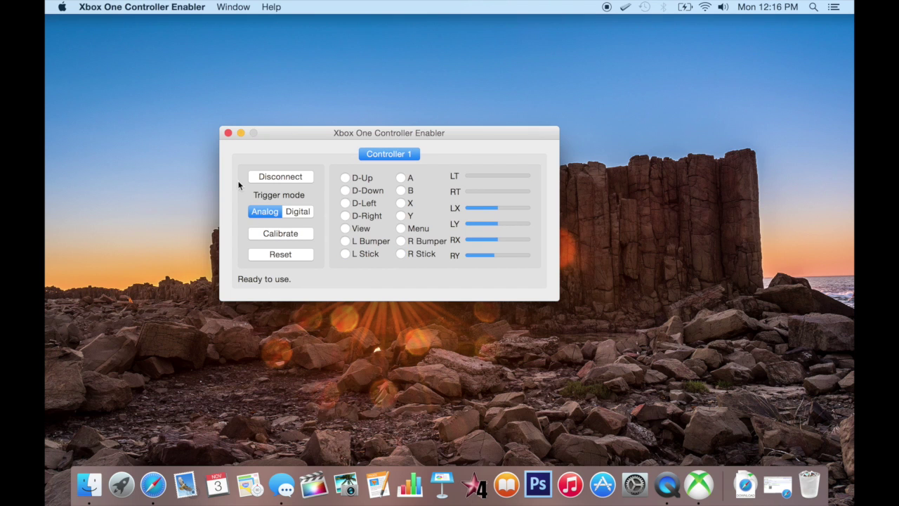
pyautogui.click(245, 132)
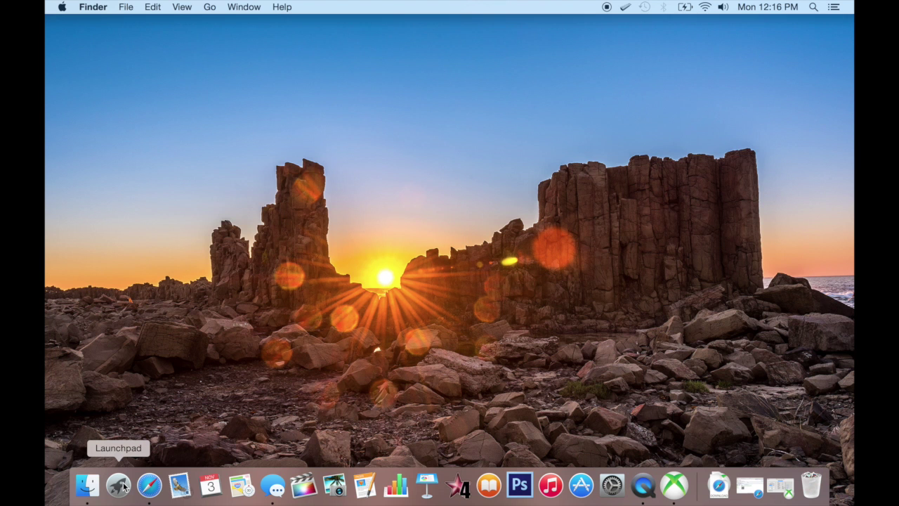
# Launch Steam from Launchpad's Games folder, allow its incoming connections, and enter Big Picture mode.
pyautogui.click(121, 487)
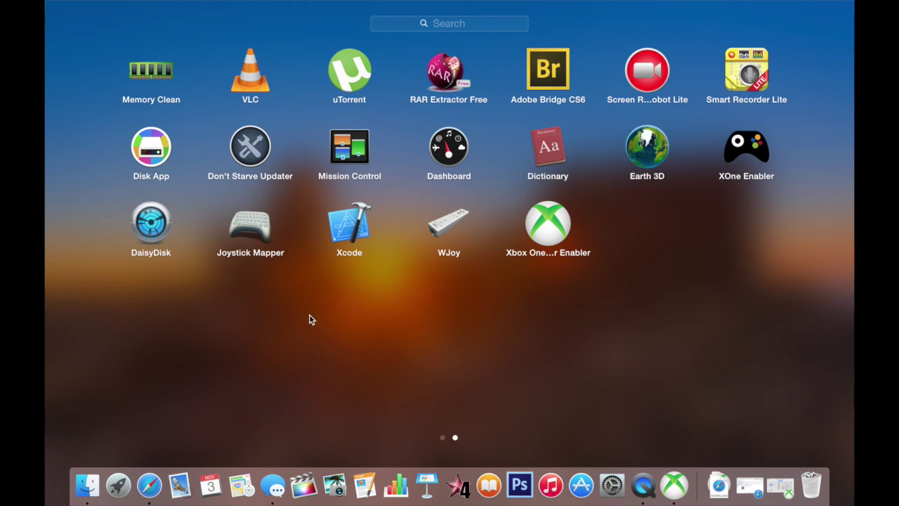
pyautogui.hscroll(-3, 309, 320)
pyautogui.click(449, 295)
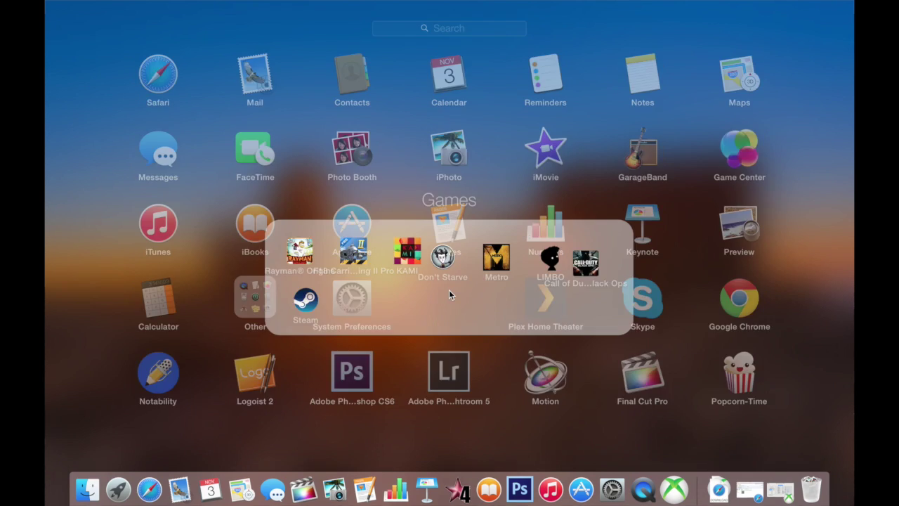
pyautogui.click(148, 288)
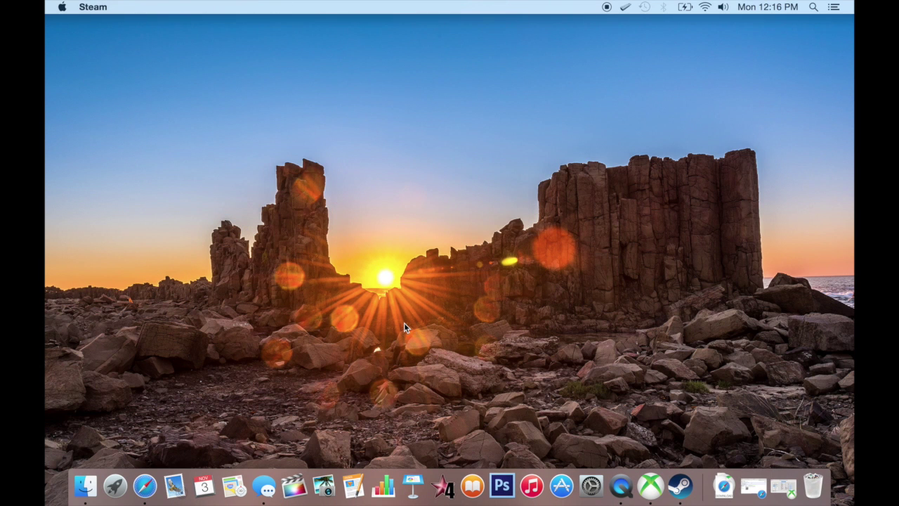
pyautogui.click(567, 194)
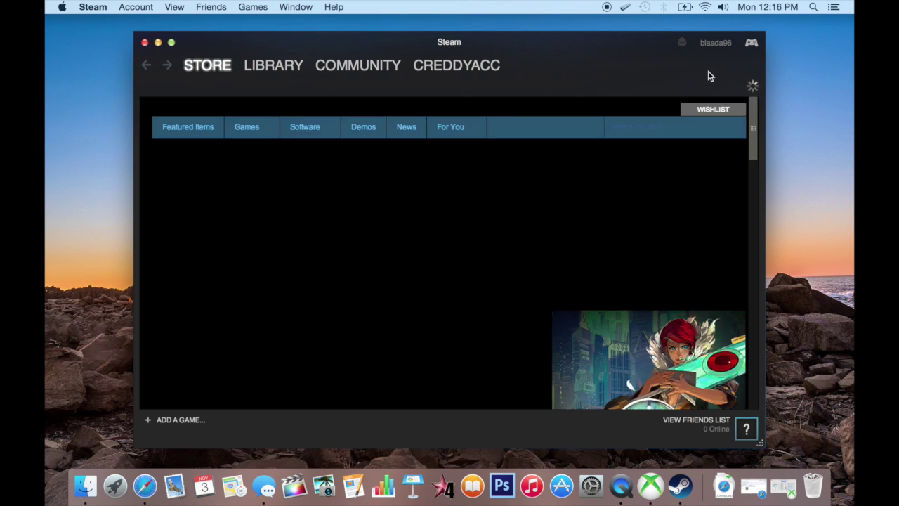
pyautogui.press('super+w')
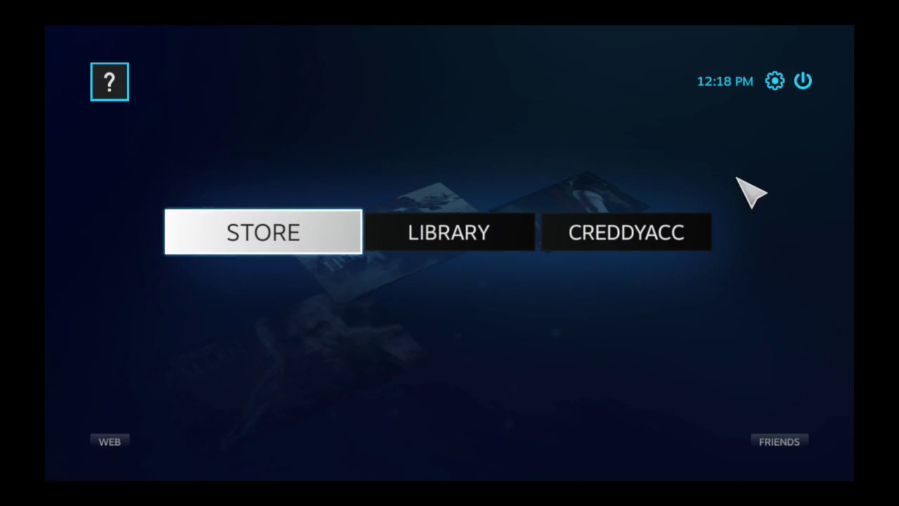
# Go from the Big Picture home to Settings > Controller to see the detected Xbox One controller.
pyautogui.press('Right')
pyautogui.press('Right')
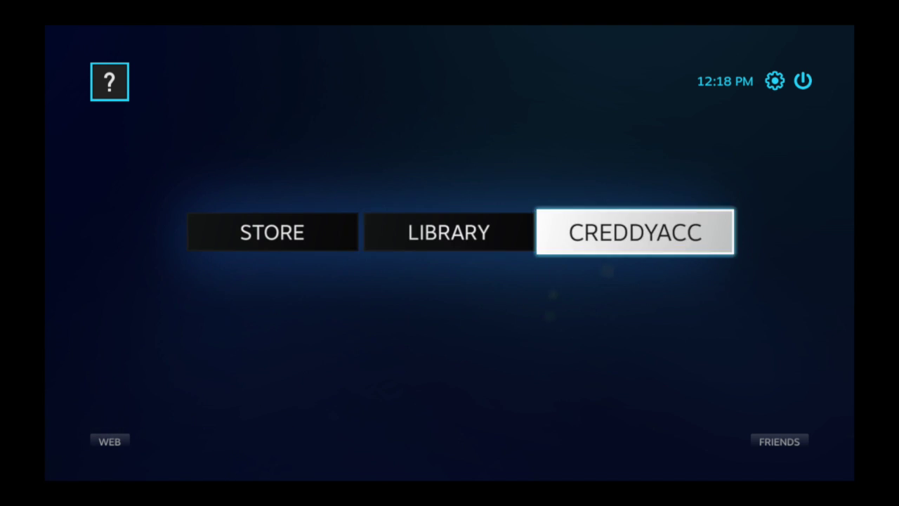
pyautogui.press('Left')
pyautogui.press('Up')
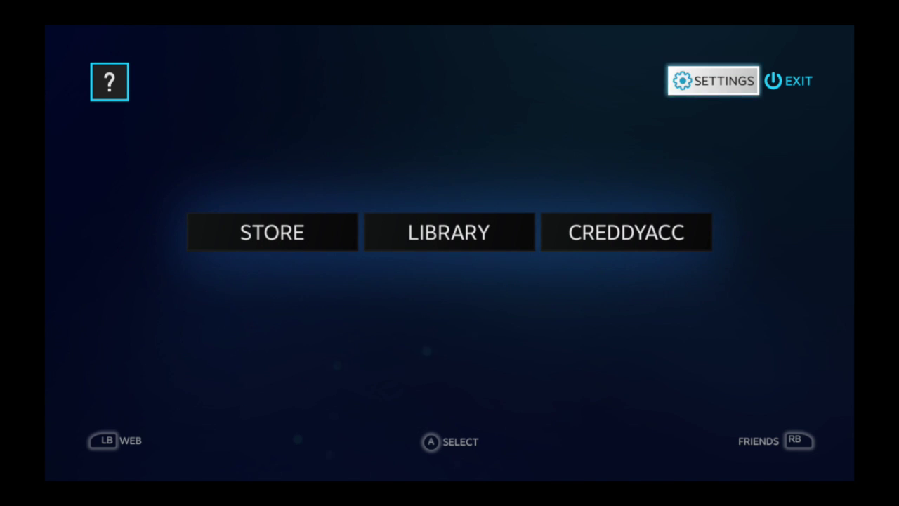
pyautogui.press('Return')
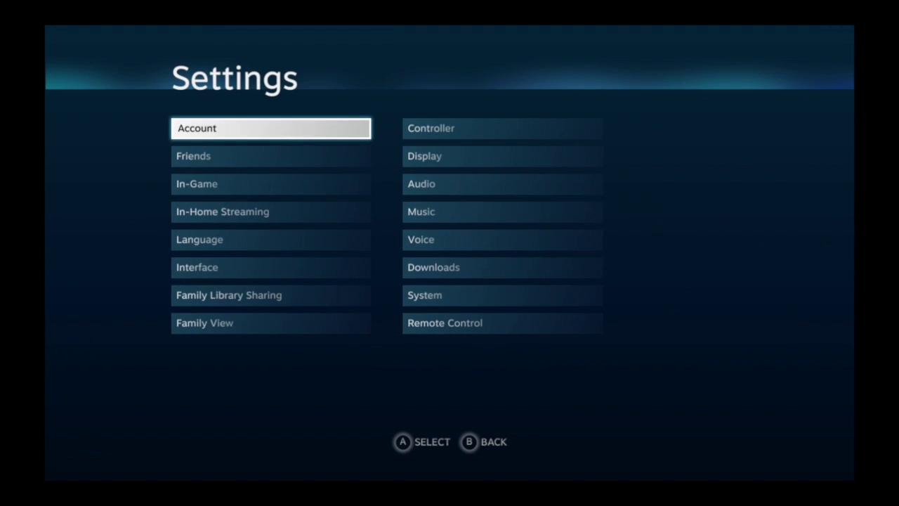
pyautogui.press('Down')
pyautogui.press('Down')
pyautogui.press('Right')
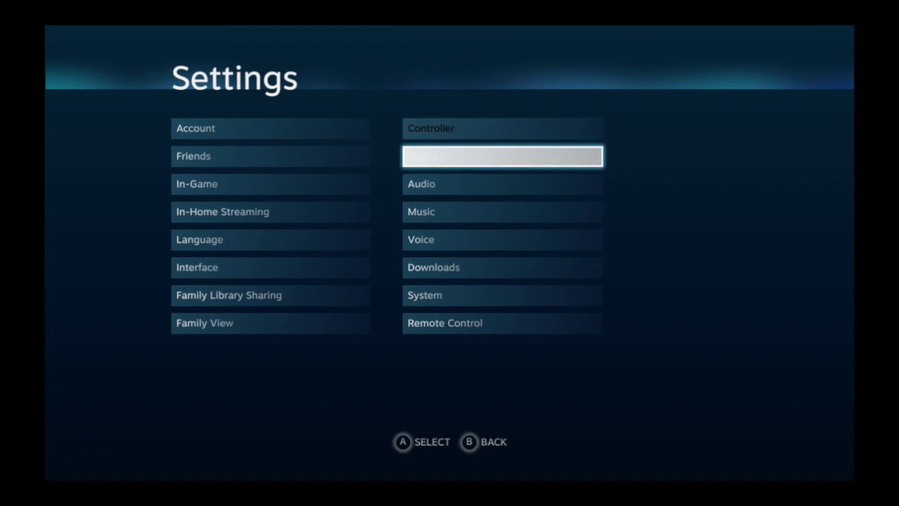
pyautogui.press('Up')
pyautogui.press('Return')
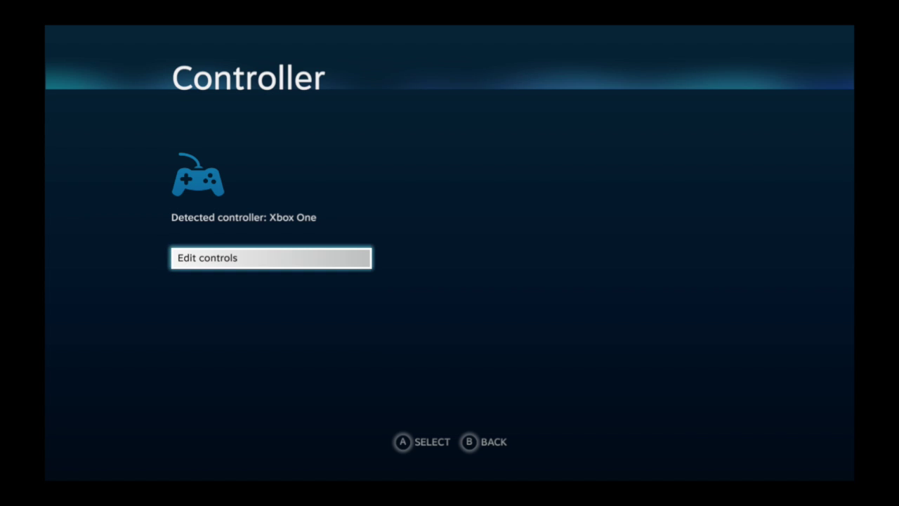
# In Edit controls, assign Button 0 to Primary Action, Button 1 to Go back, Button 3 to Tertiary Action.
pyautogui.press('Return')
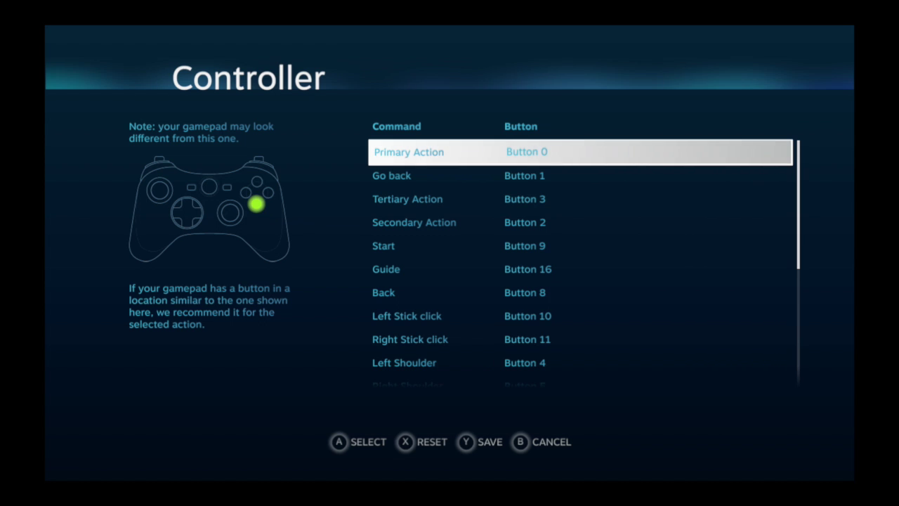
pyautogui.press('Down')
pyautogui.press('Down')
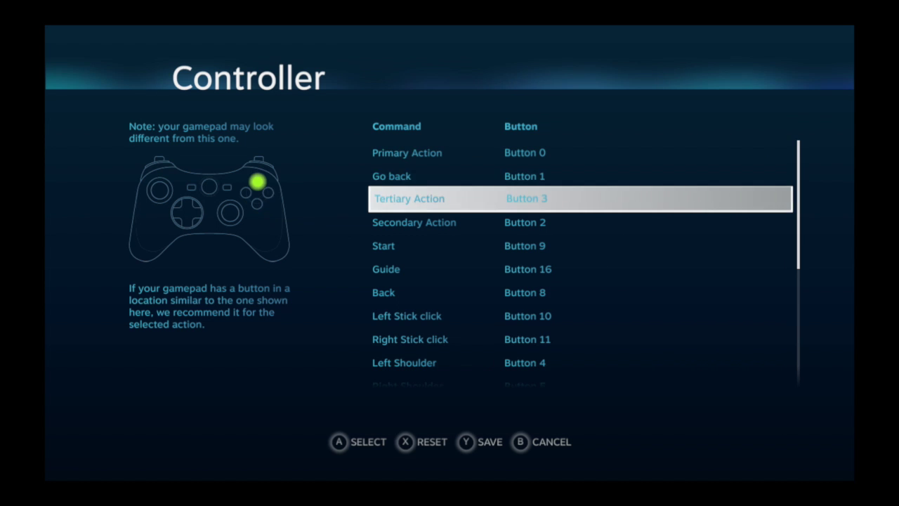
pyautogui.press('Up')
pyautogui.press('Up')
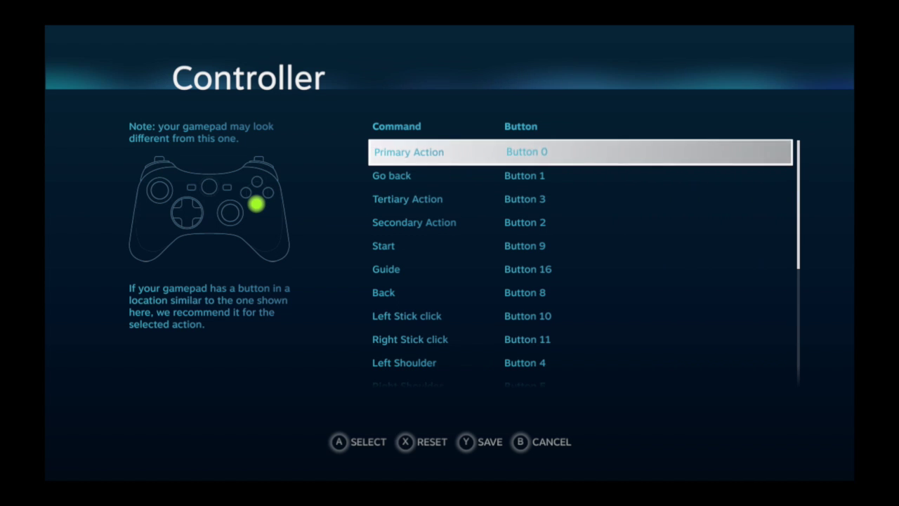
pyautogui.press('Return')
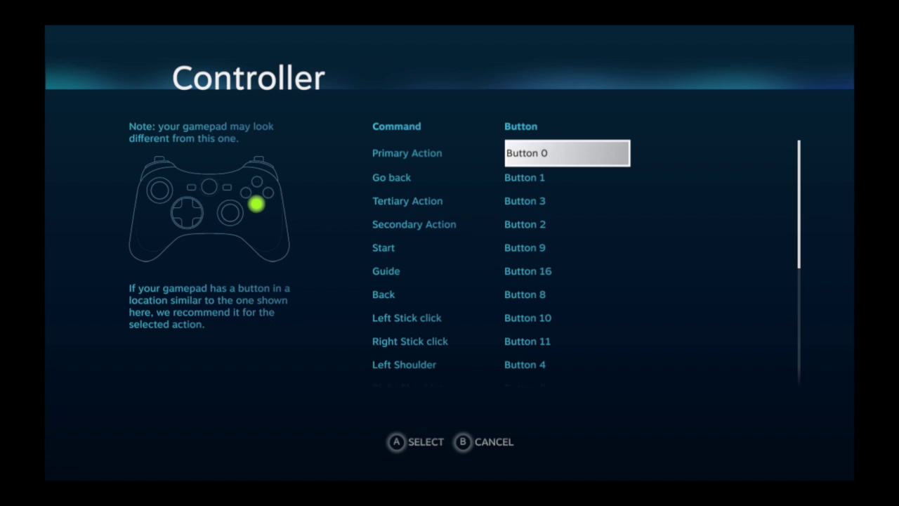
pyautogui.press('Return')
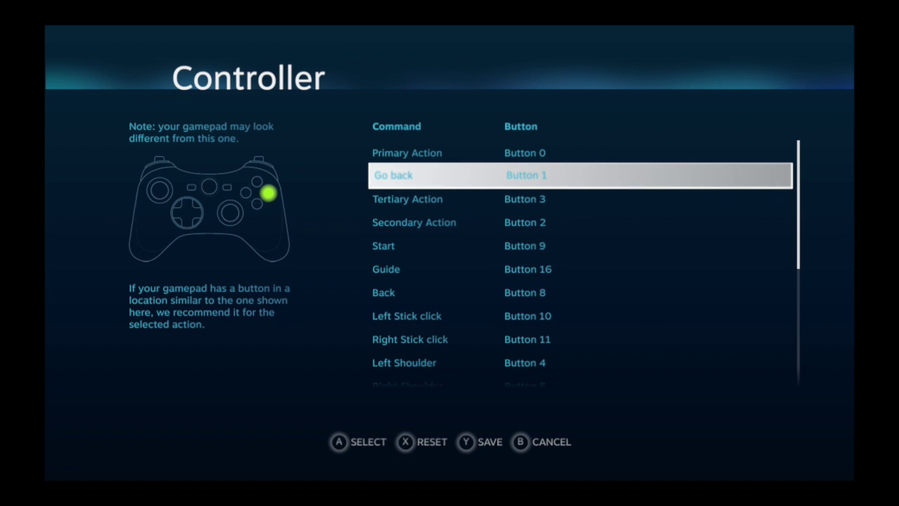
pyautogui.press('Return')
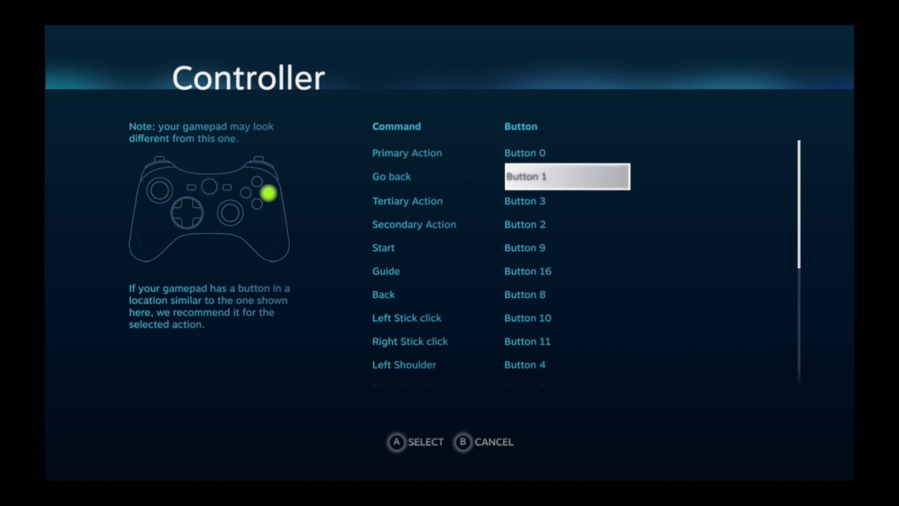
pyautogui.press('Return')
pyautogui.press('Return')
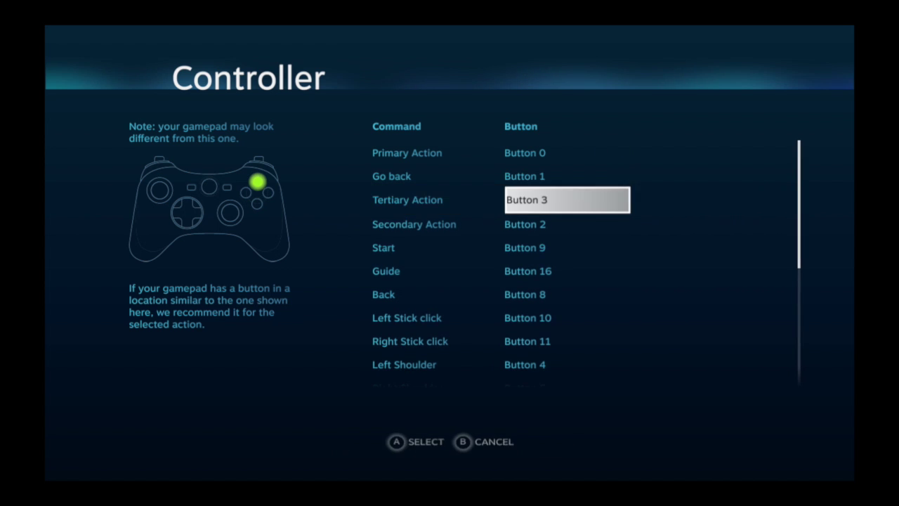
pyautogui.press('Return')
pyautogui.press('Return')
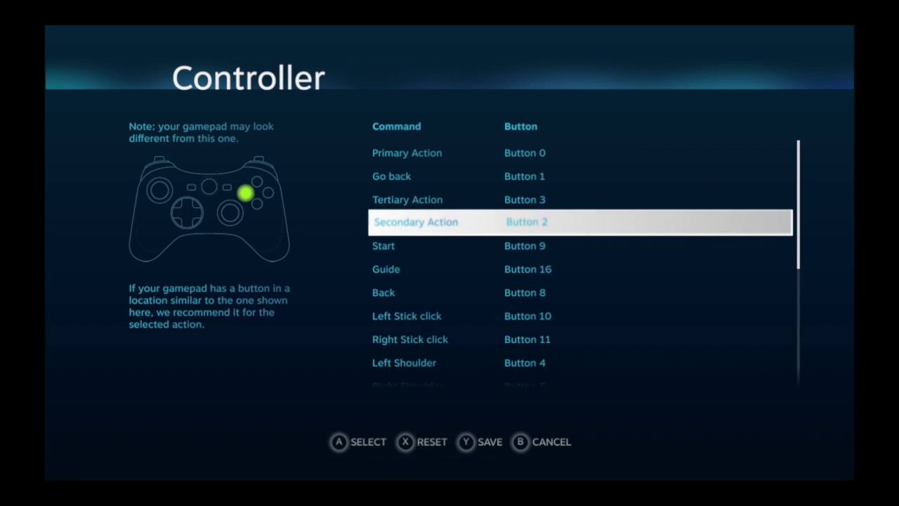
# Reassign the Left Stick X and Y axes, look over the trigger rows, then leave the mapping screen.
pyautogui.press('Return')
pyautogui.press('Return')
pyautogui.press('Return')
pyautogui.press('Return')
pyautogui.press('Return')
pyautogui.press('Return')
pyautogui.press('Return')
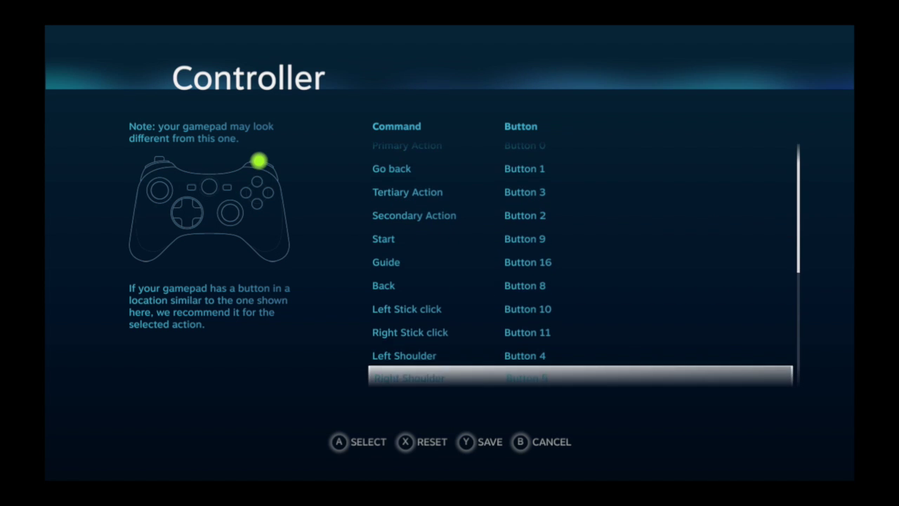
pyautogui.press('Return')
pyautogui.press('Return')
pyautogui.press('Return')
pyautogui.press('Return')
pyautogui.press('Return')
pyautogui.press('Return')
pyautogui.press('Return')
pyautogui.press('Return')
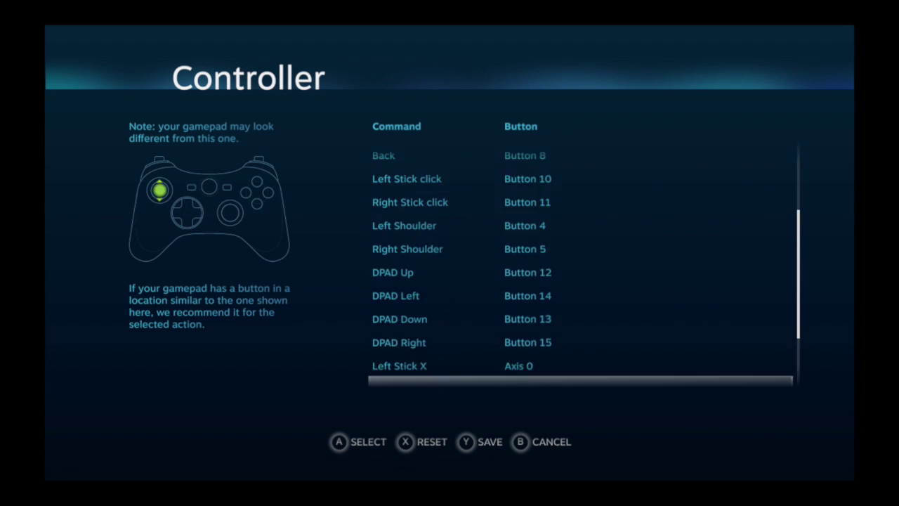
pyautogui.press('Up')
pyautogui.press('Up')
pyautogui.press('Up')
pyautogui.press('Up')
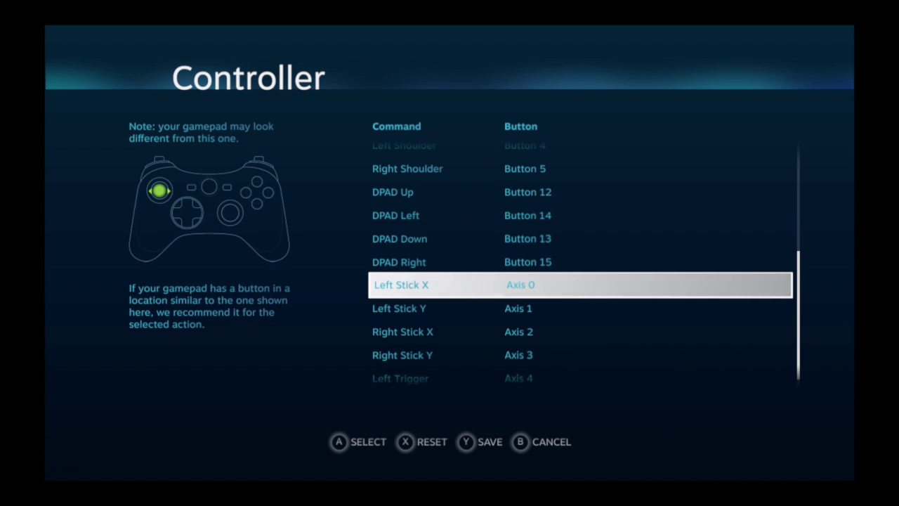
pyautogui.press('Return')
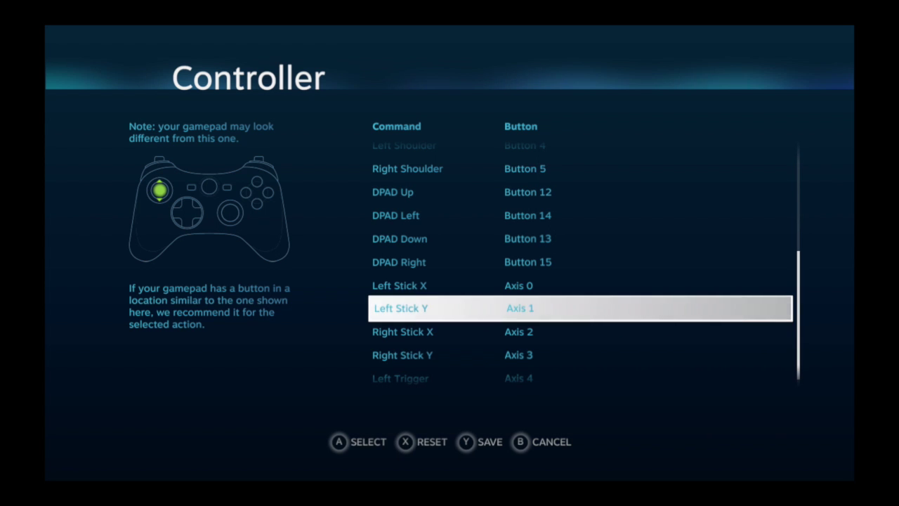
pyautogui.press('Return')
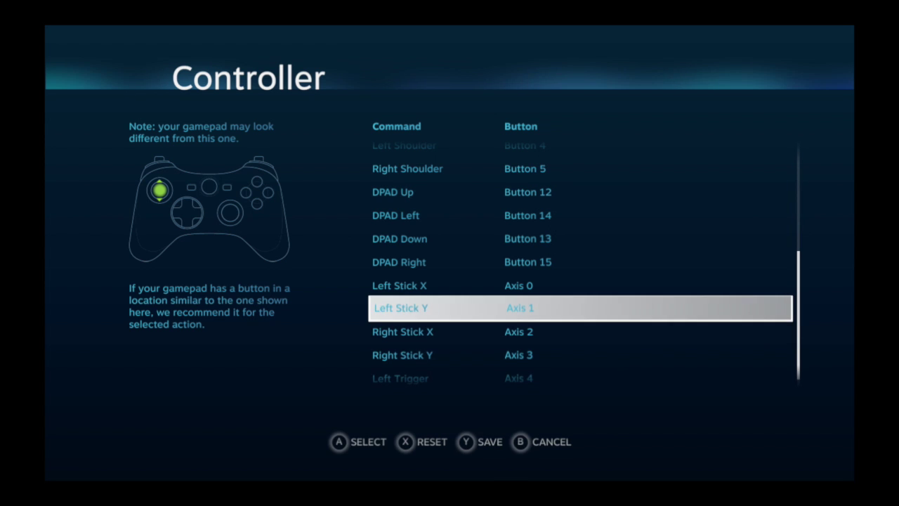
pyautogui.press('Down')
pyautogui.press('Down')
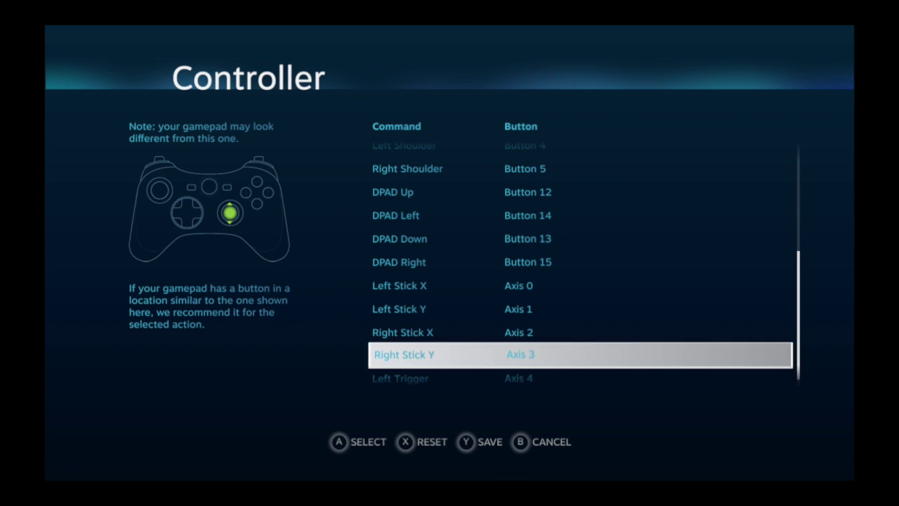
pyautogui.press('Down')
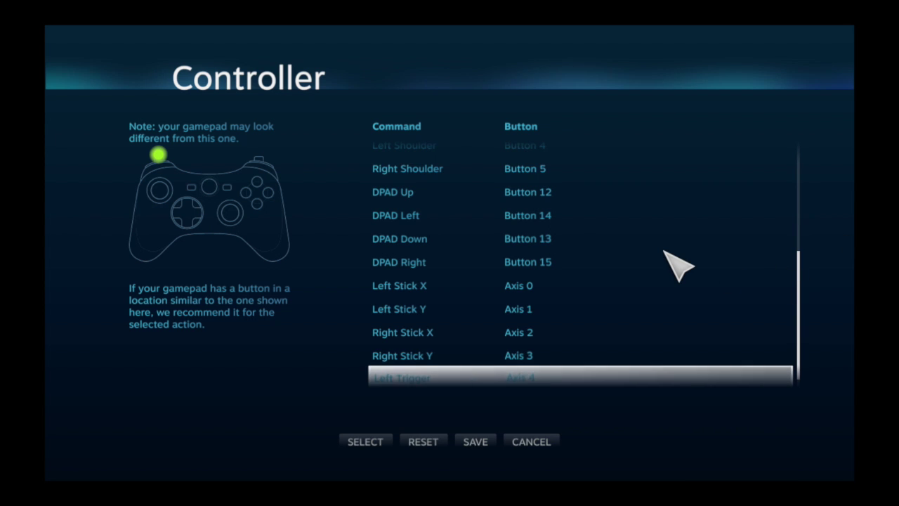
pyautogui.press('Down')
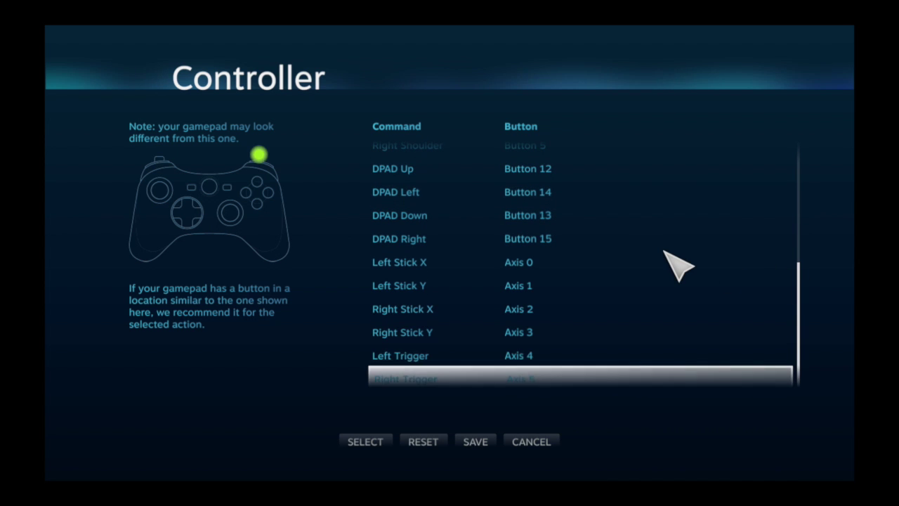
pyautogui.press('Up')
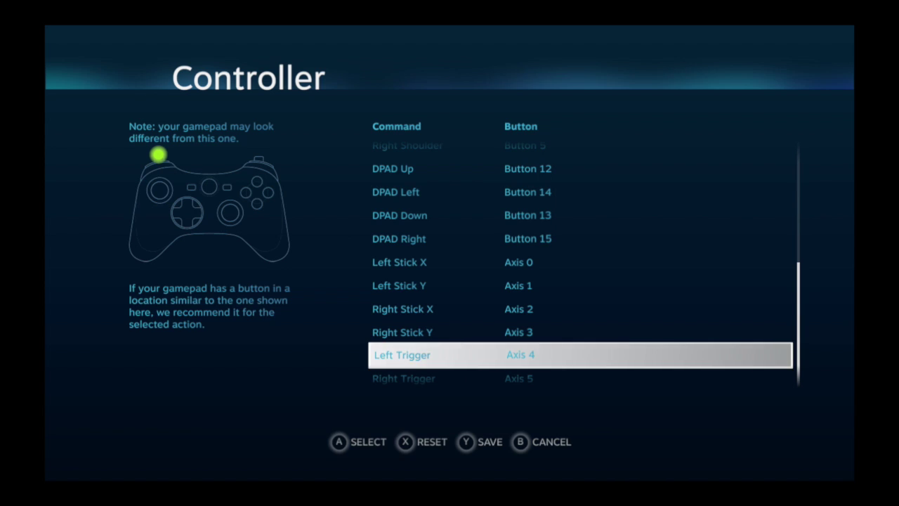
pyautogui.press('Escape')
# Exit the mapping without saving and back out of Settings to the Big Picture home.
pyautogui.press('Left')
pyautogui.press('Return')
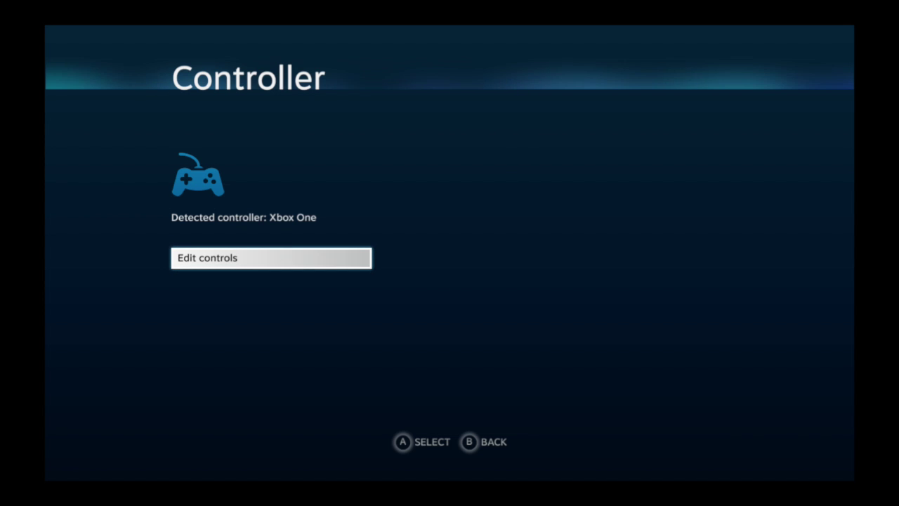
pyautogui.press('Escape')
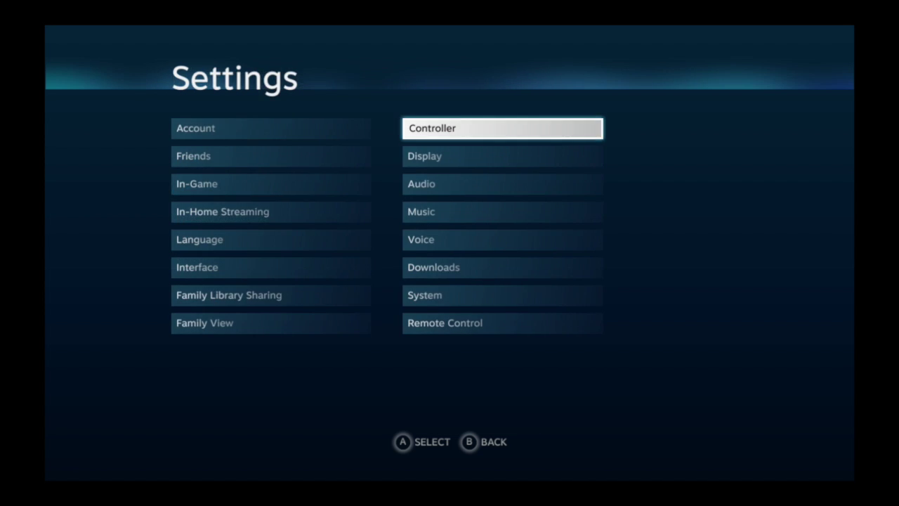
pyautogui.press('Left')
pyautogui.press('Escape')
# Move between STORE and LIBRARY, then exit Big Picture mode to the macOS desktop.
pyautogui.press('Down')
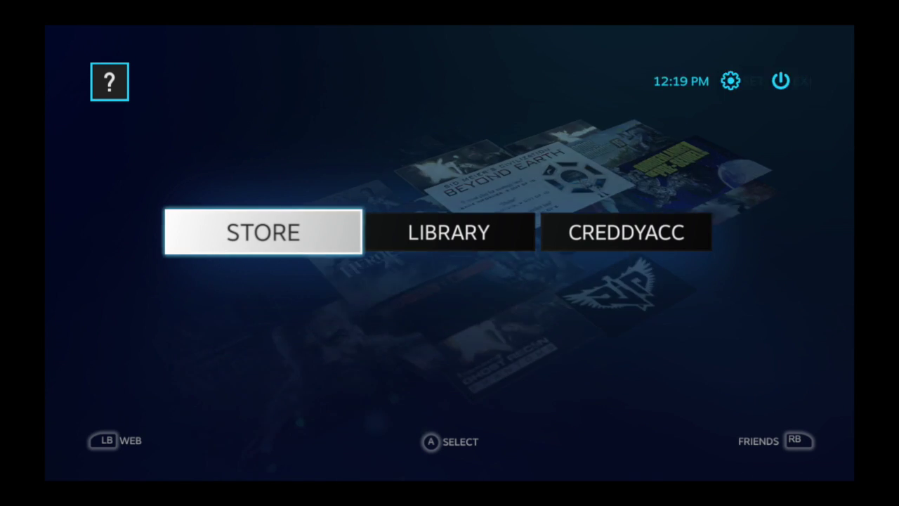
pyautogui.press('Right')
pyautogui.press('Left')
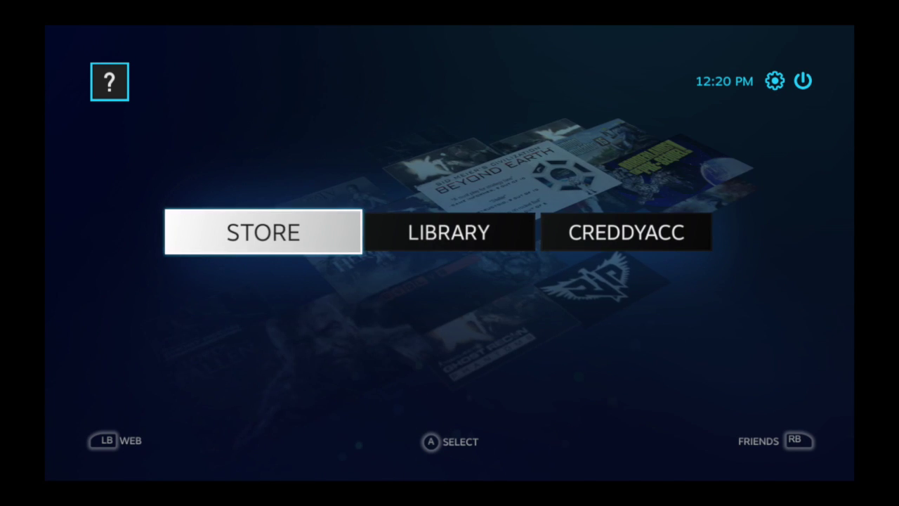
pyautogui.press('Right')
pyautogui.press('Left')
pyautogui.press('Right')
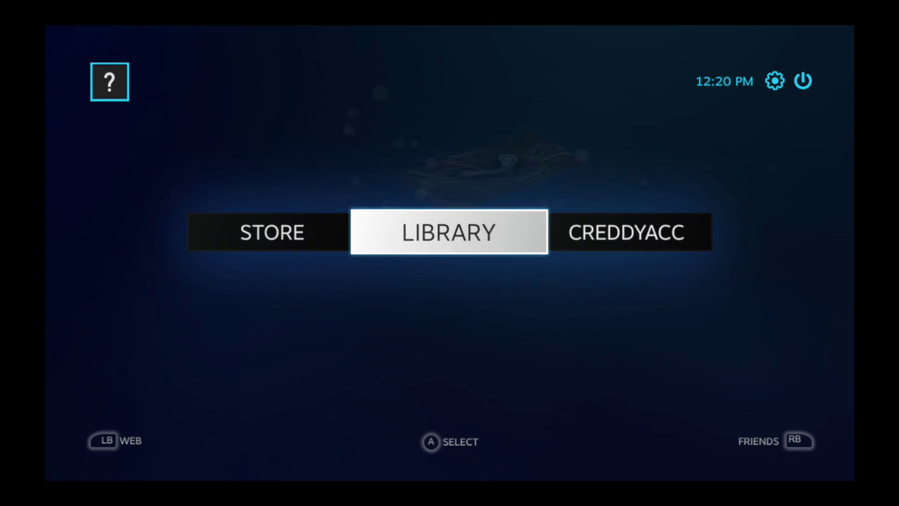
pyautogui.press('super+Tab')
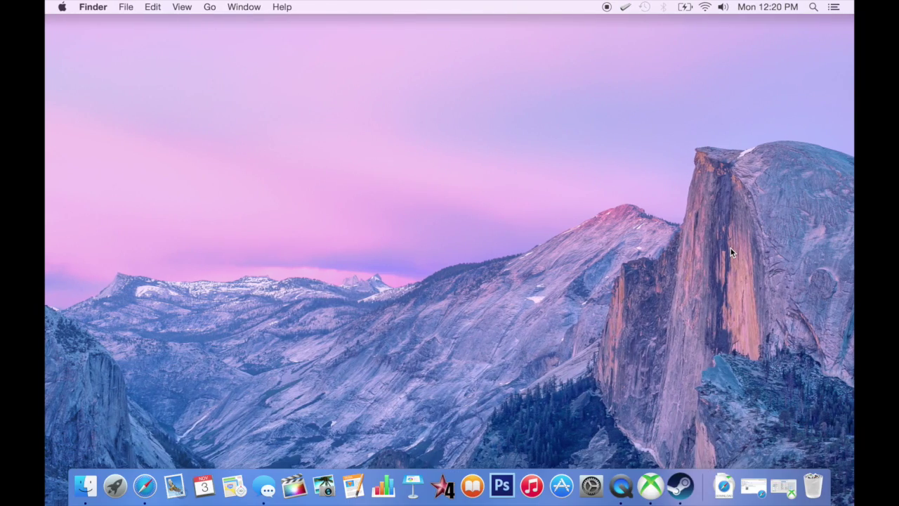
# Hide Steam using its Dock icon's context menu.
pyautogui.rightClick(680, 486)
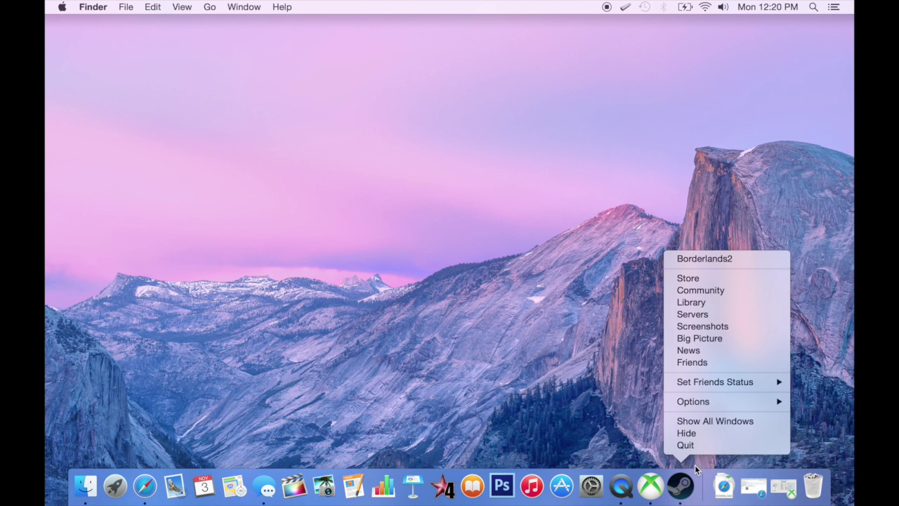
pyautogui.click(700, 437)
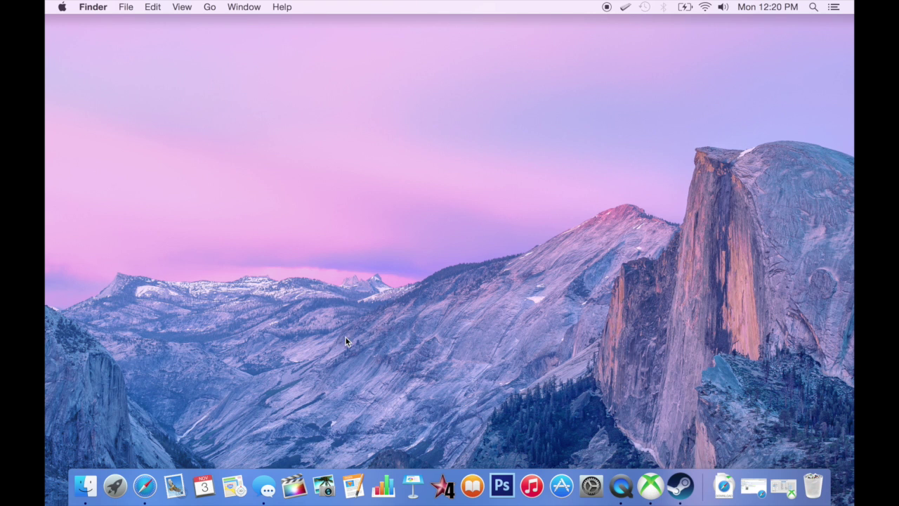
# Launch Joystick Mapper from page two of Launchpad after closing the Games folder.
pyautogui.click(114, 490)
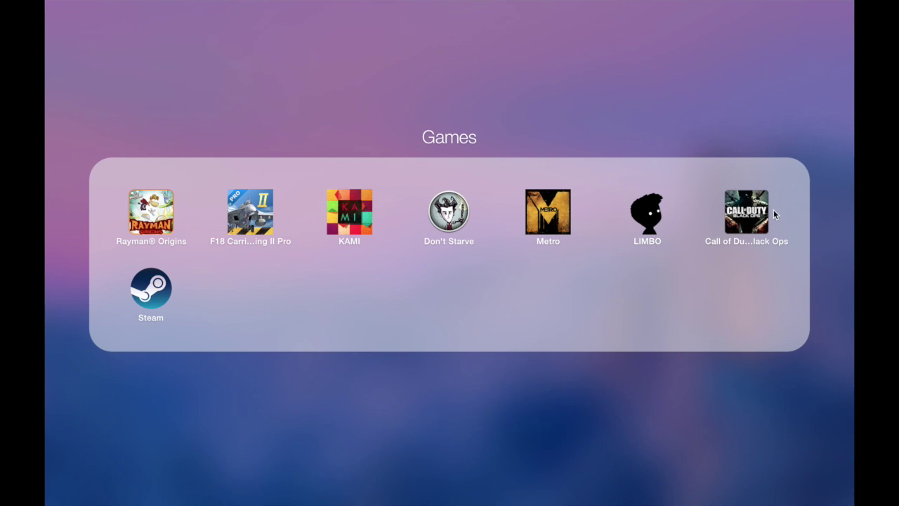
pyautogui.click(424, 424)
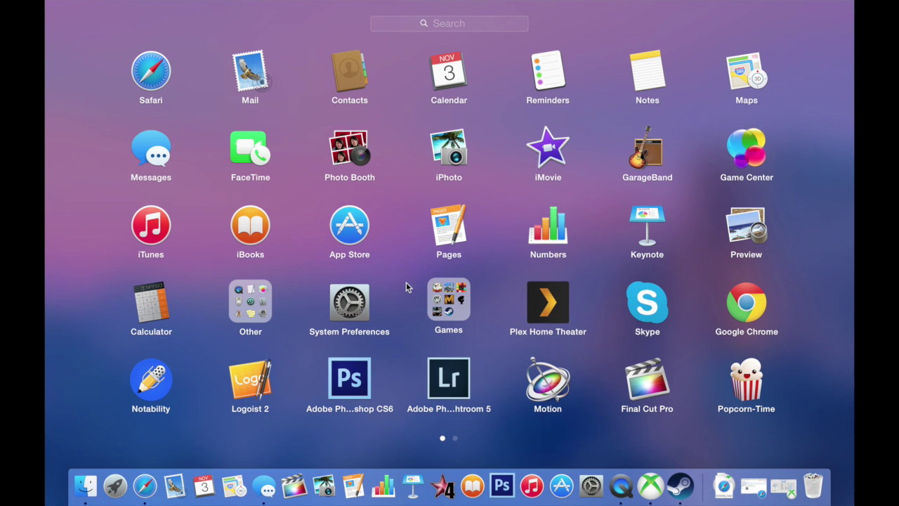
pyautogui.hscroll(3, 406, 284)
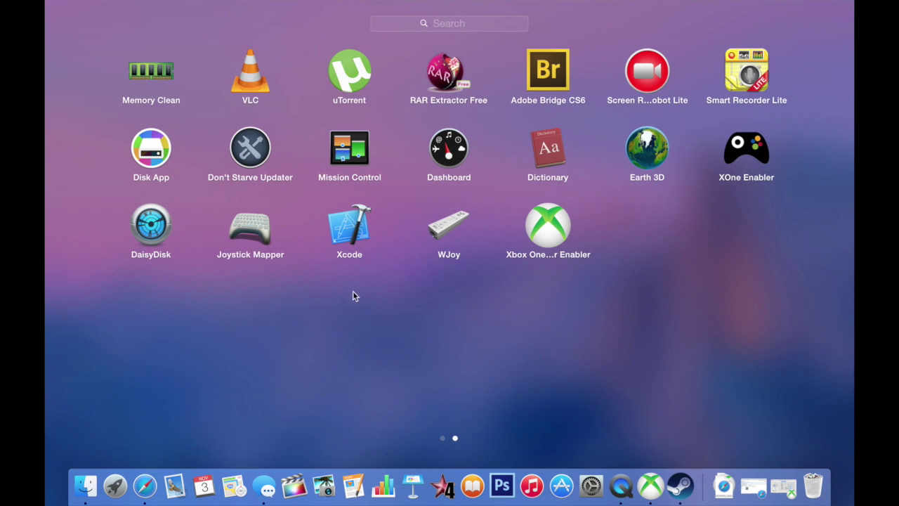
pyautogui.click(264, 237)
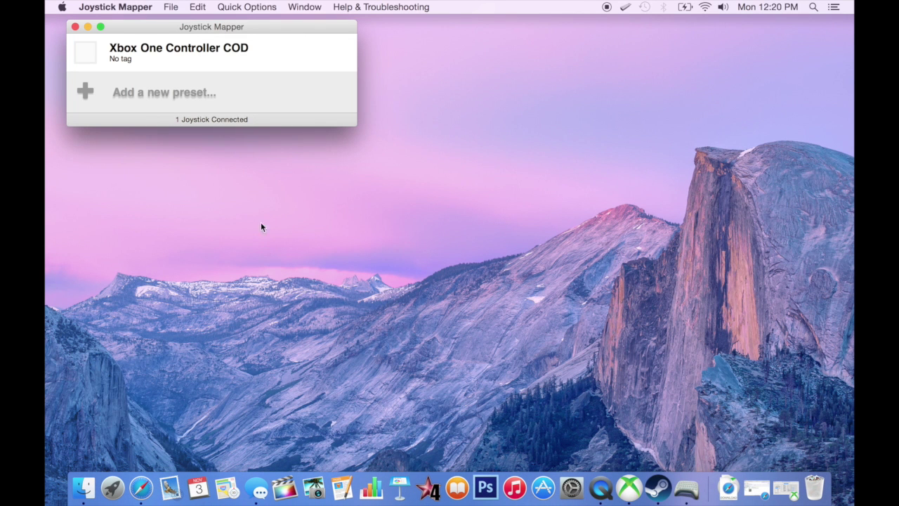
# Inspect the Xbox One Controller COD bindings, keeping the first binding as keyboard key W.
pyautogui.moveTo(218, 57)
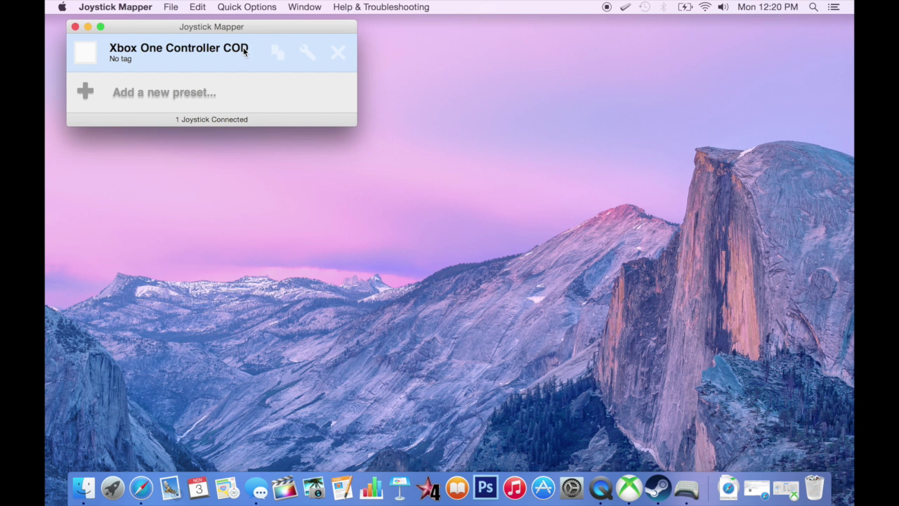
pyautogui.click(306, 54)
pyautogui.click(532, 274)
pyautogui.scroll(-6, 531, 274)
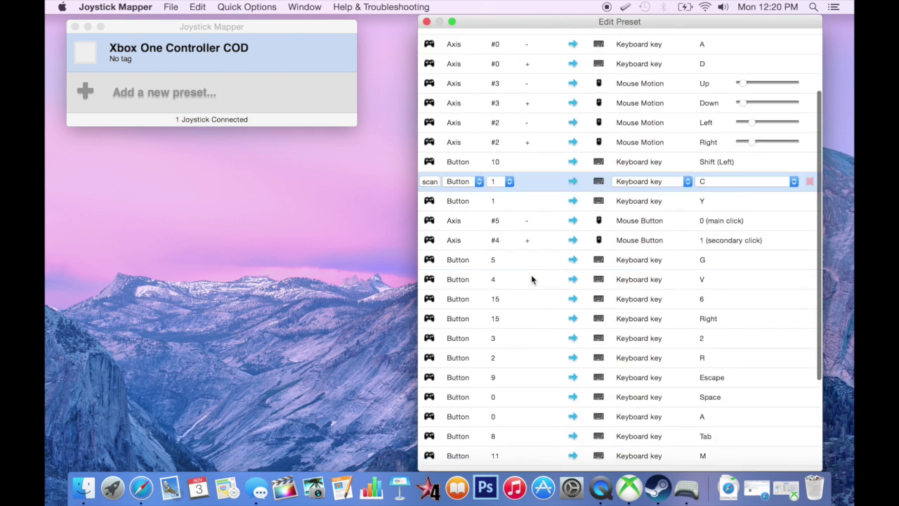
pyautogui.scroll(6, 531, 279)
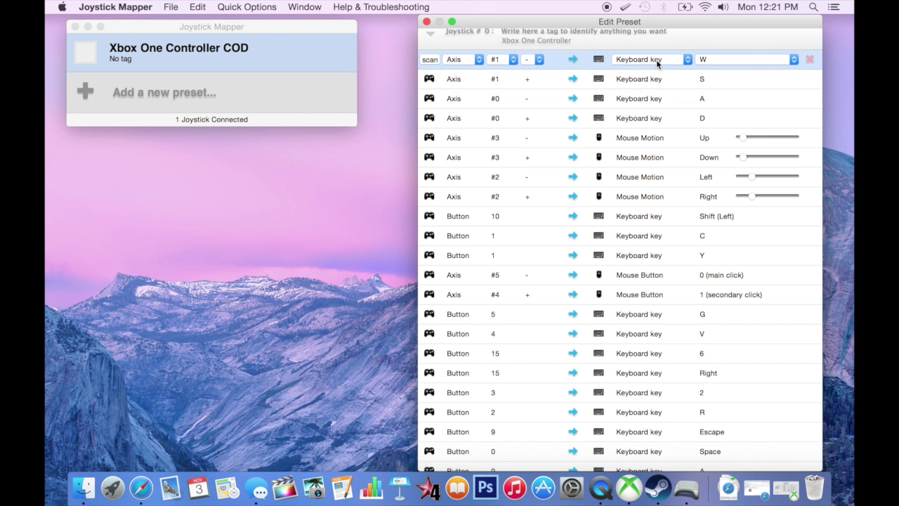
pyautogui.click(659, 62)
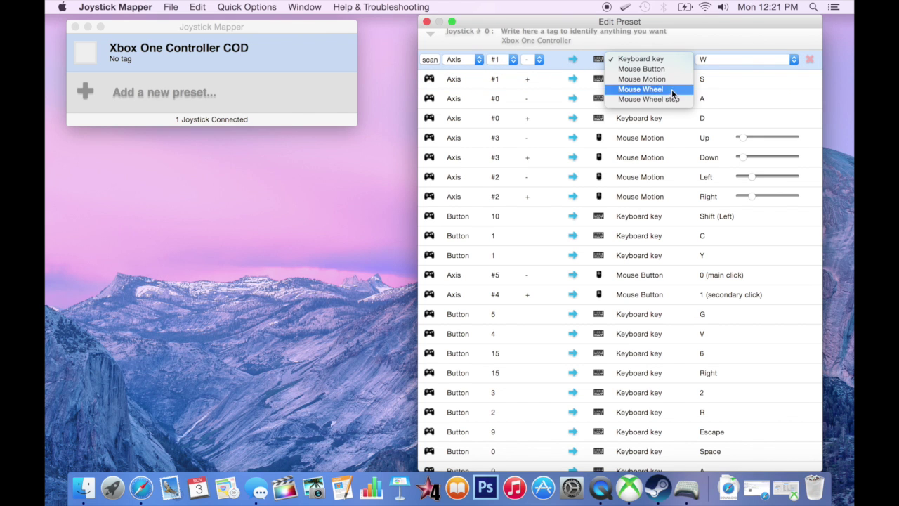
pyautogui.click(669, 61)
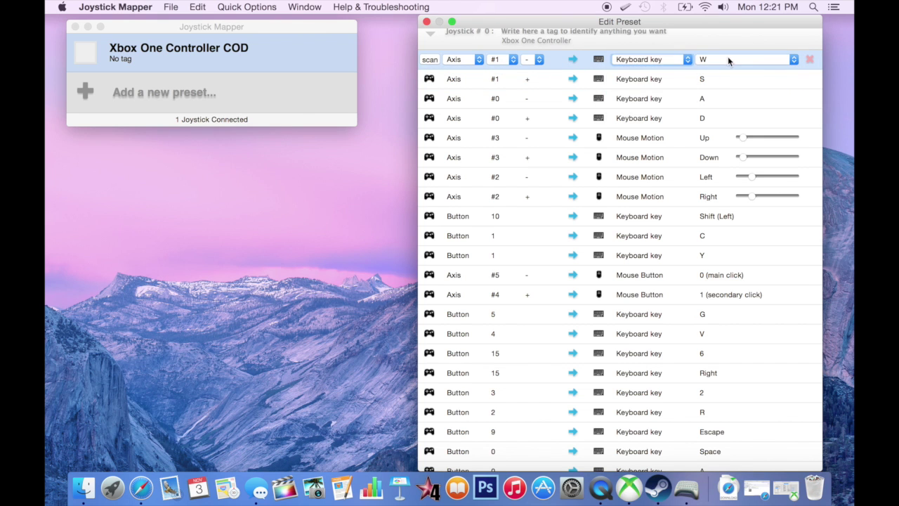
pyautogui.click(728, 58)
pyautogui.click(713, 59)
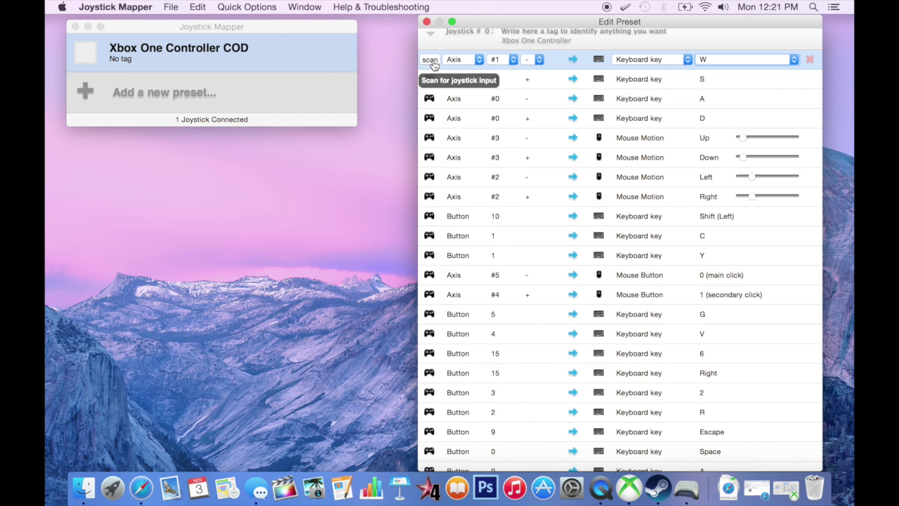
# Close the preset editor and switch on the Xbox One Controller COD preset.
pyautogui.click(426, 22)
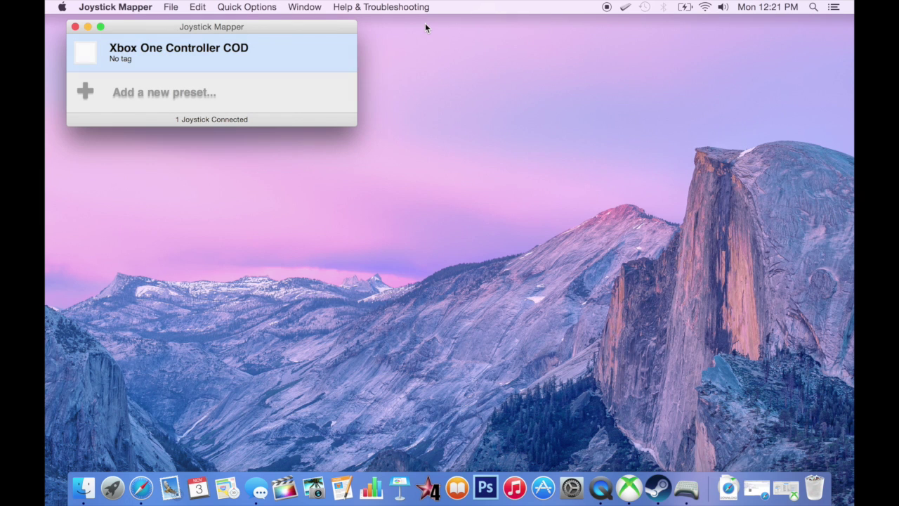
pyautogui.click(253, 60)
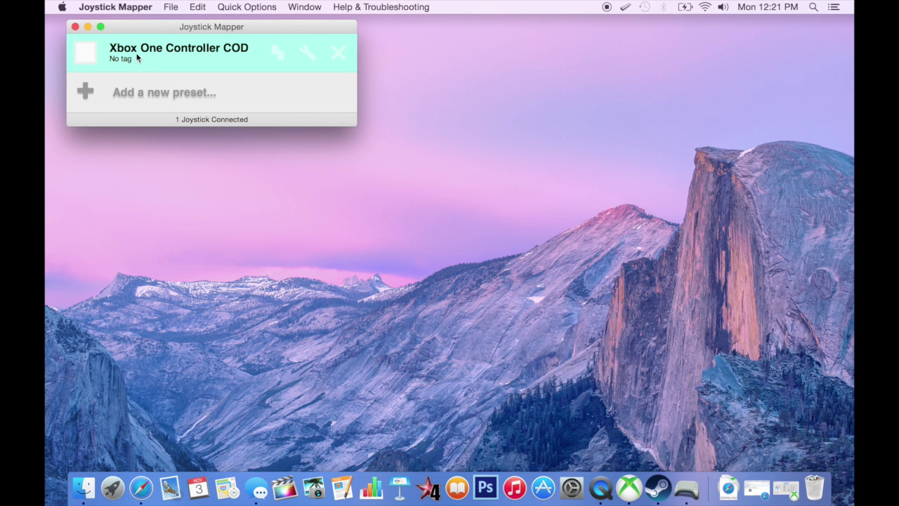
pyautogui.click(89, 56)
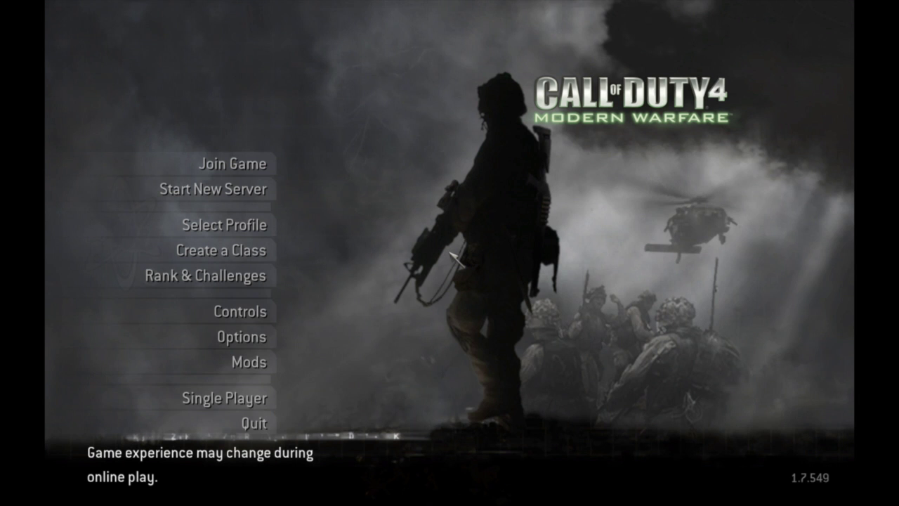
# Start a Team Deathmatch server on Ambush, auto-assign a team, and spawn as Custom Slot 2.
pyautogui.click(262, 189)
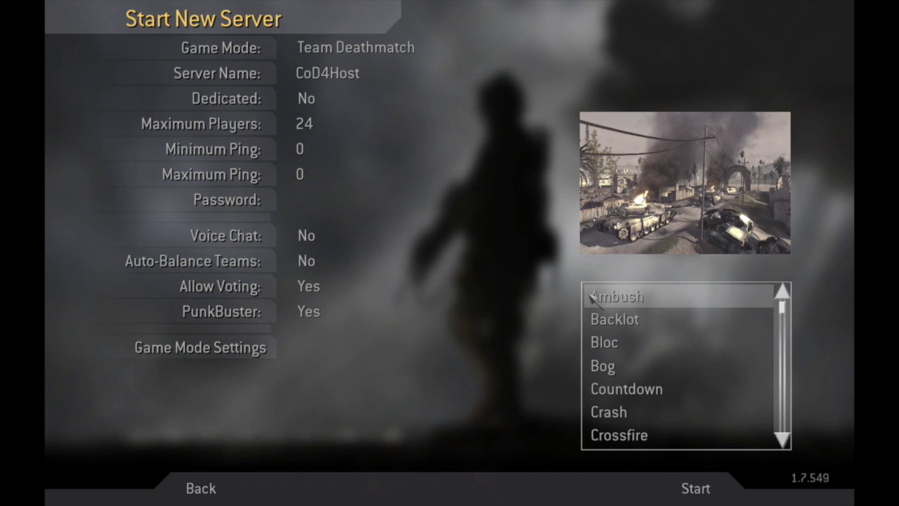
pyautogui.click(695, 486)
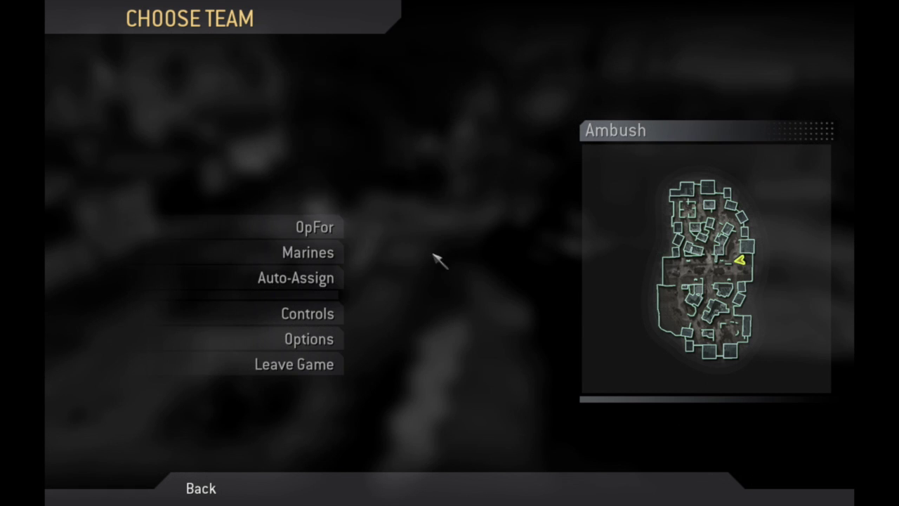
pyautogui.click(306, 288)
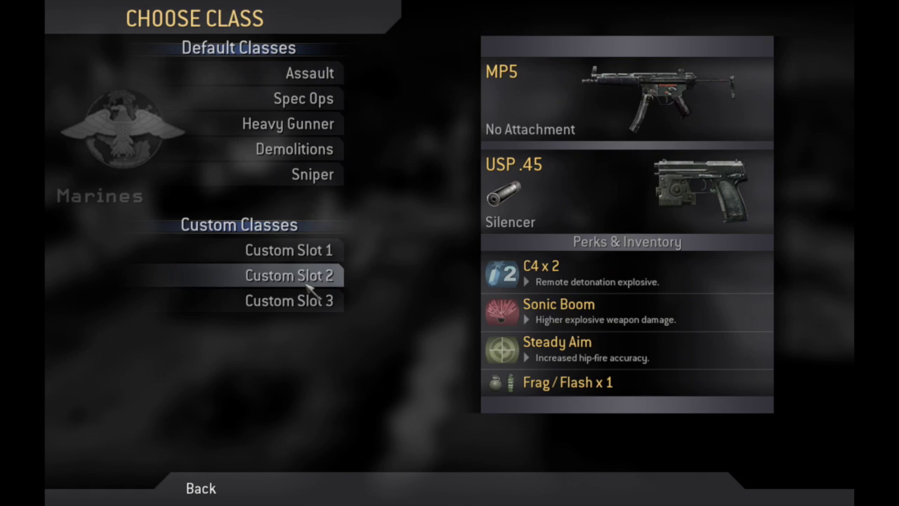
pyautogui.click(309, 275)
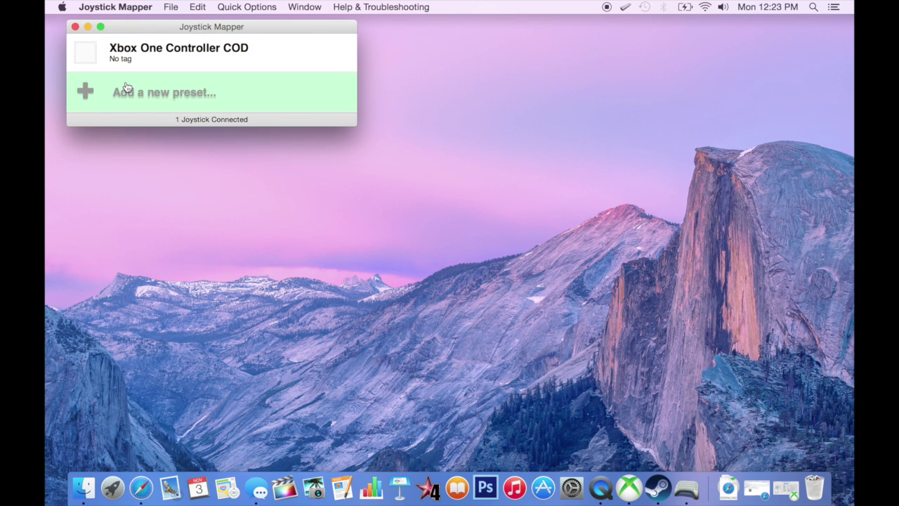
# Quit Joystick Mapper, then check the OS X Yosemite version in About This Mac and close it.
pyautogui.press('super+q')
pyautogui.click(62, 7)
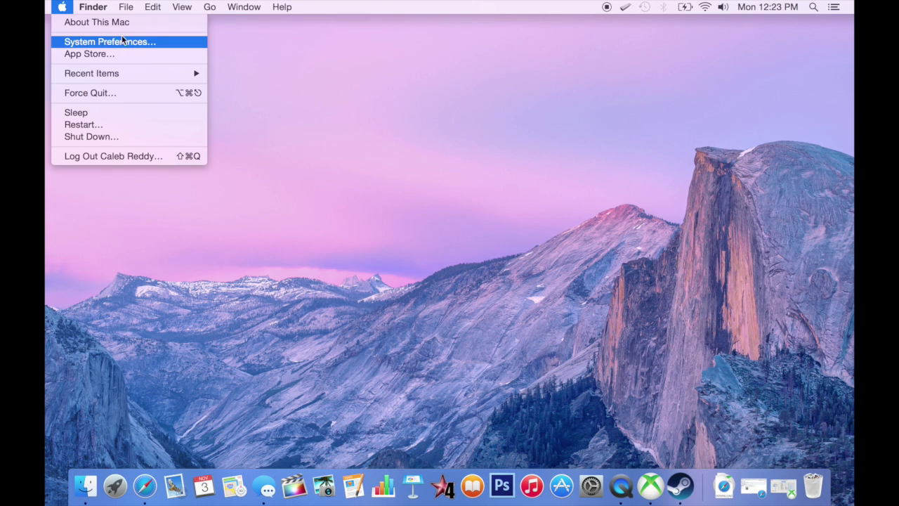
pyautogui.click(157, 24)
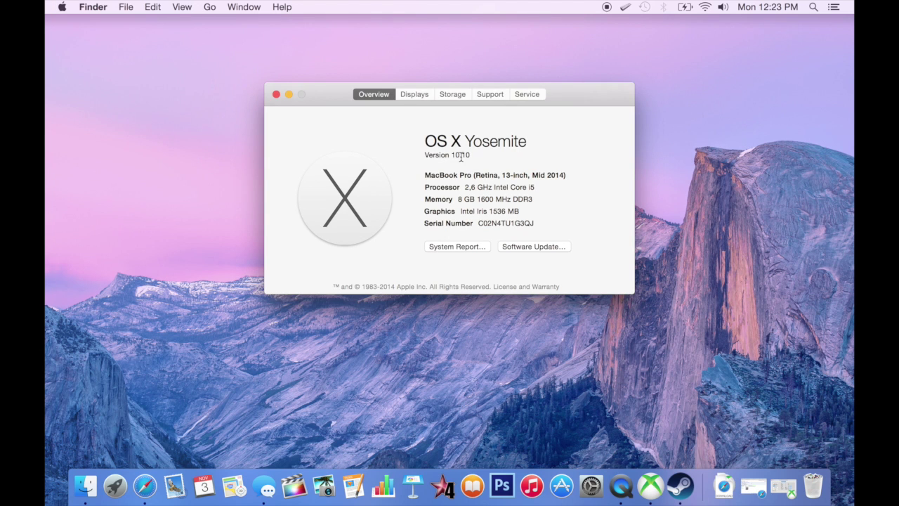
pyautogui.press('super+w')
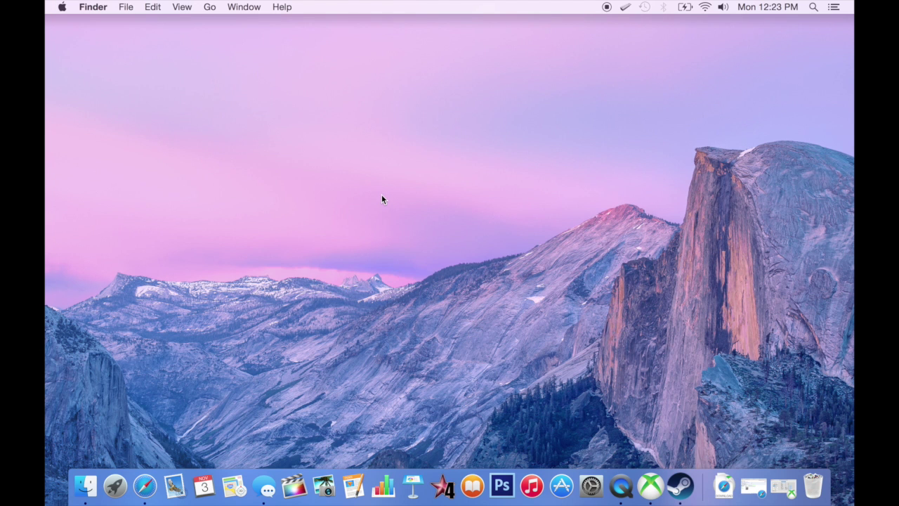